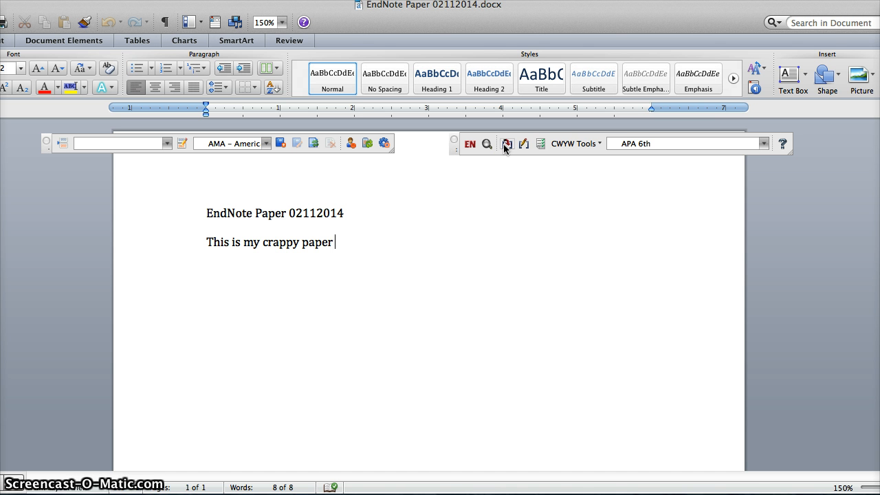
Review the Cite While You Write tools and choose APA 6th as the bibliographic output style
click(522, 146)
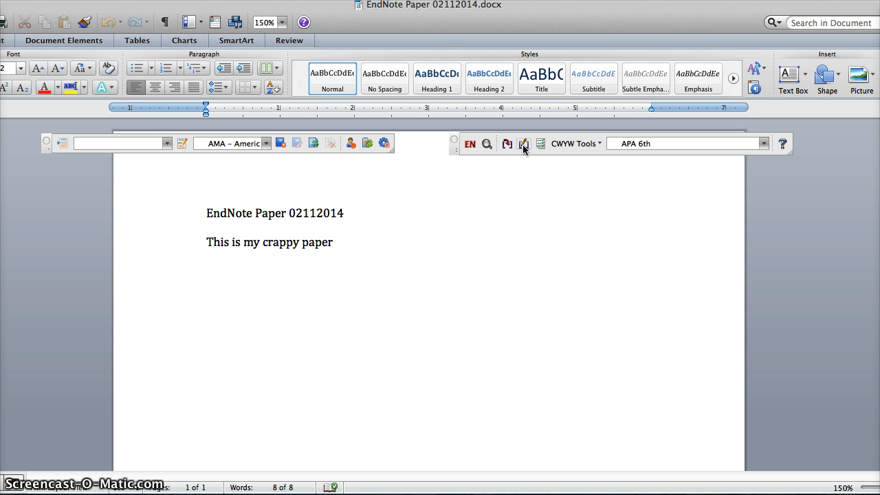
click(595, 144)
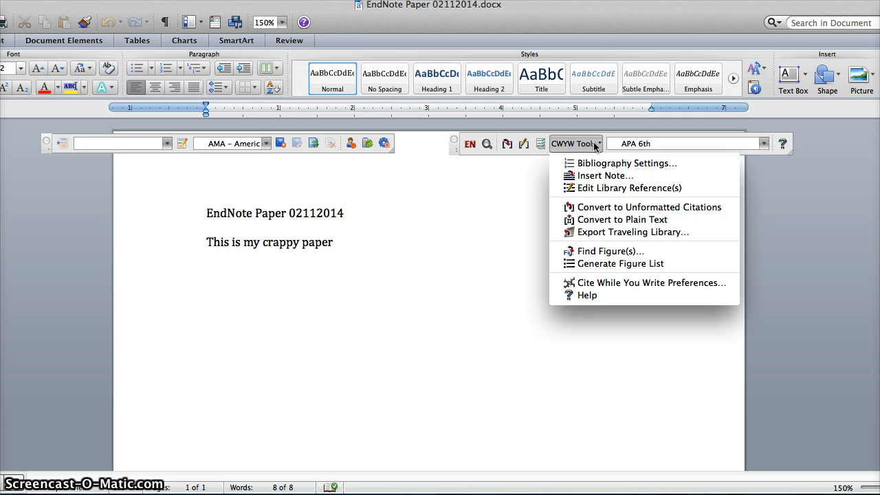
click(596, 146)
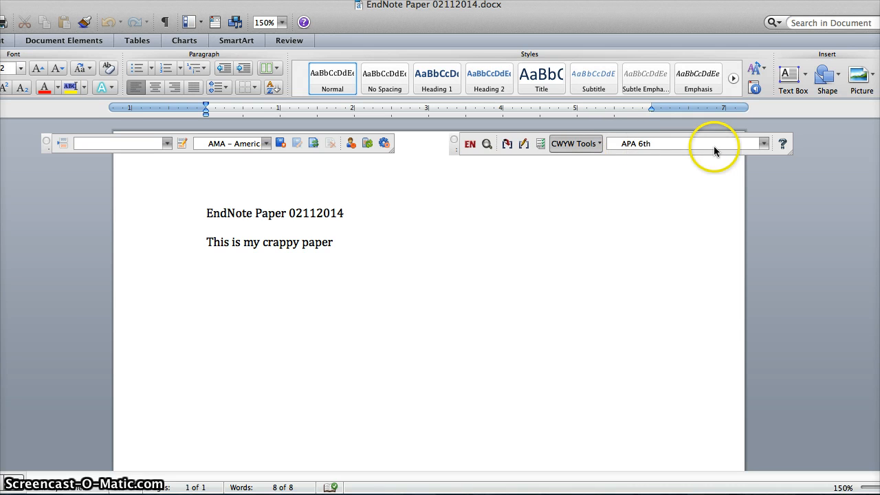
click(763, 145)
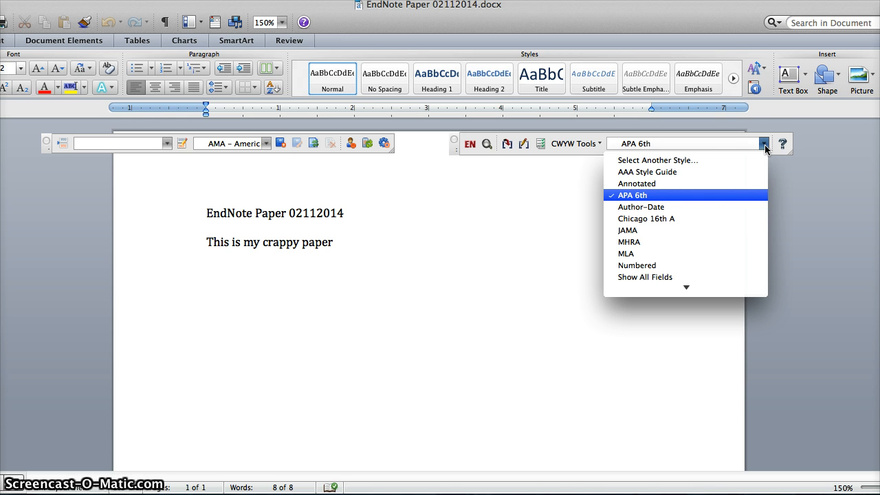
click(693, 196)
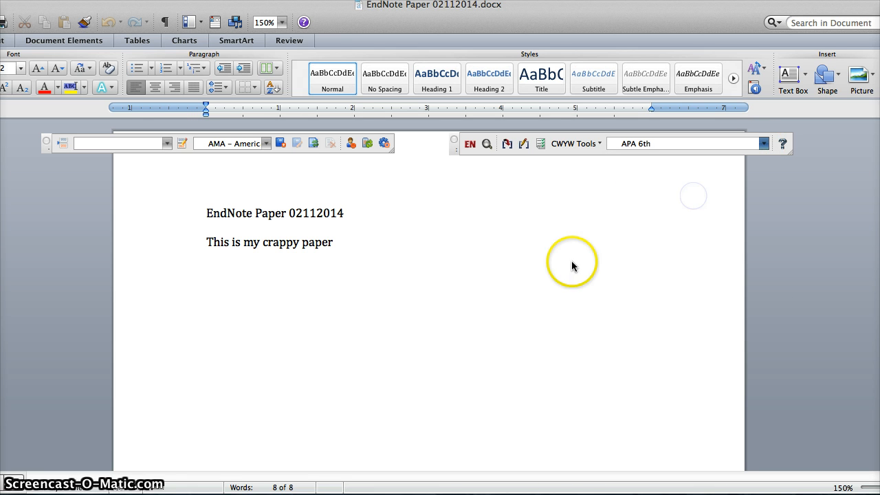
Select the 2011 mahi mahi red muscle reference in EndNote and insert its citation in Word after "This is my crappy paper"
click(357, 243)
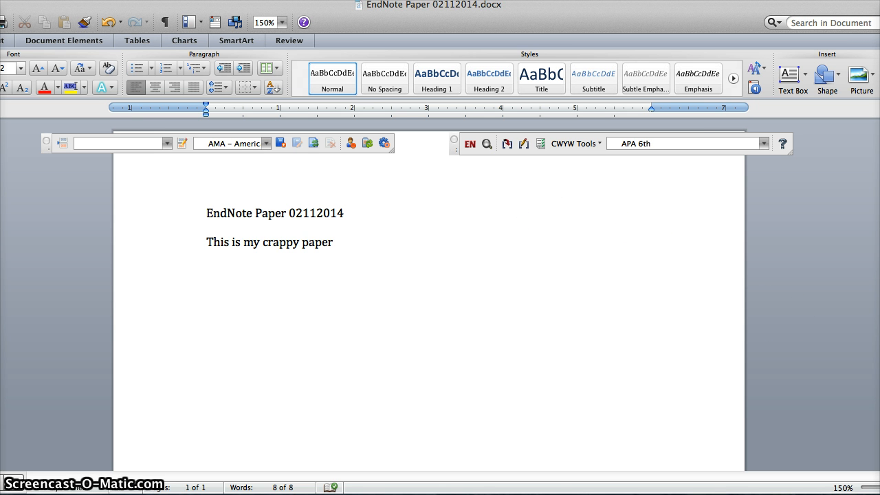
key(super+Tab)
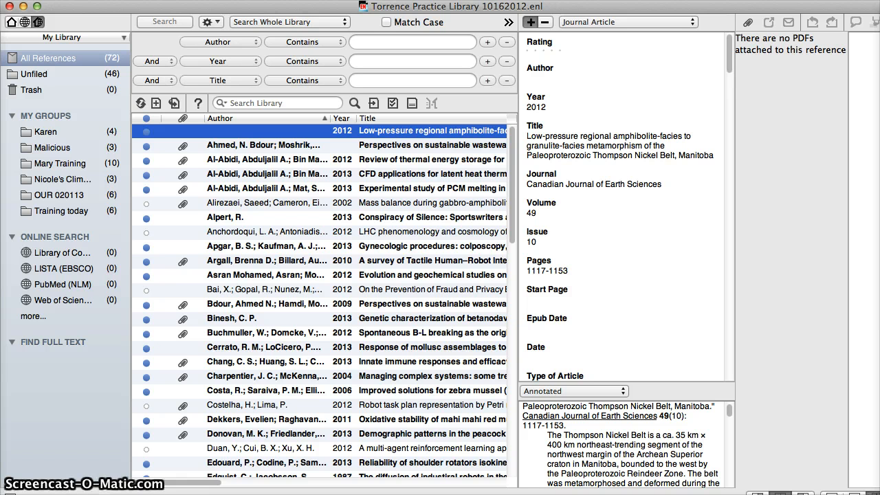
click(233, 420)
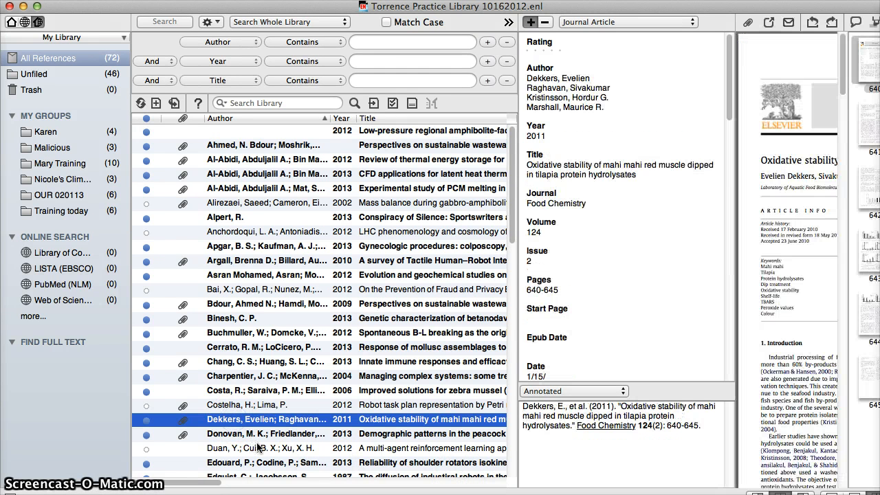
click(24, 6)
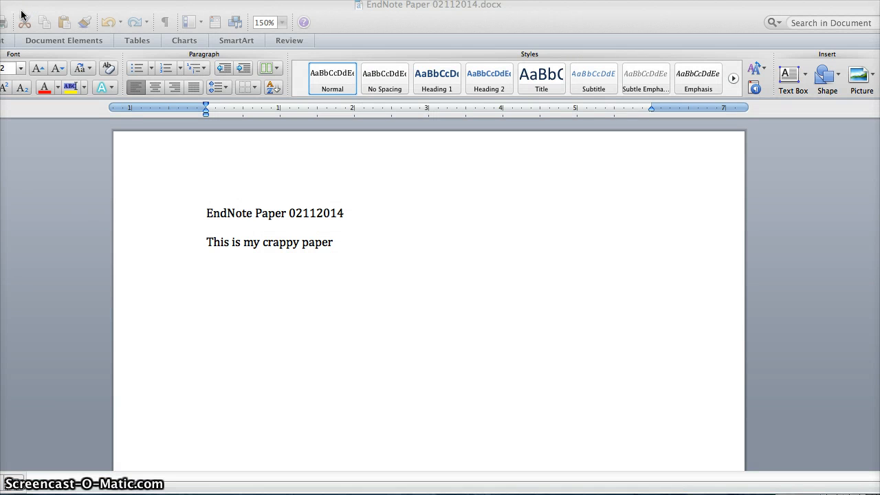
click(361, 248)
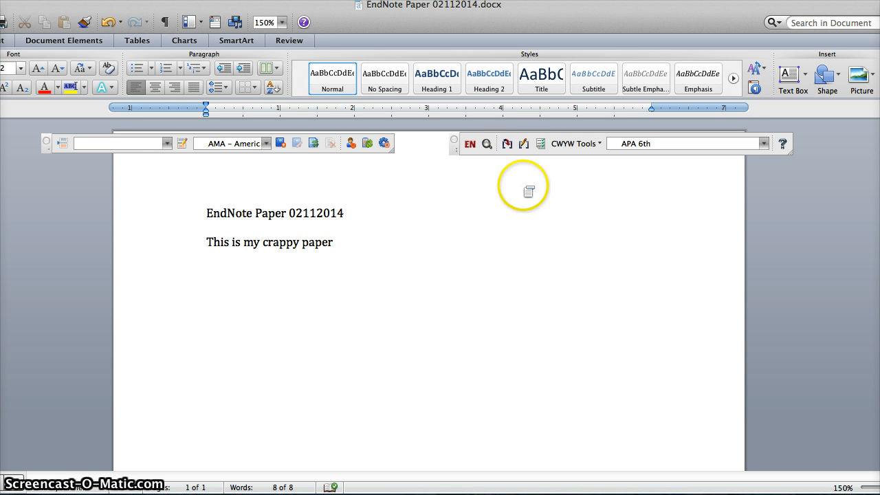
click(507, 144)
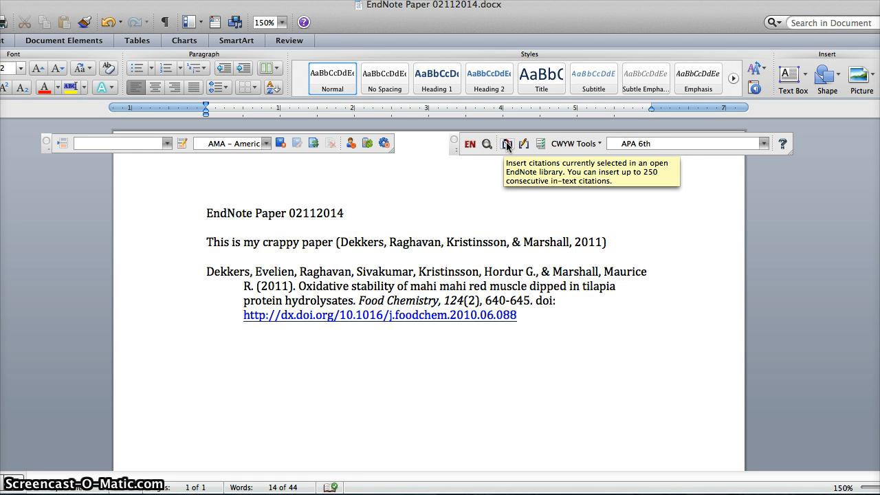
Add a "Works Cited" heading above the bibliography, with an extra blank line separating it from the paragraph
key(Return)
key(Return)
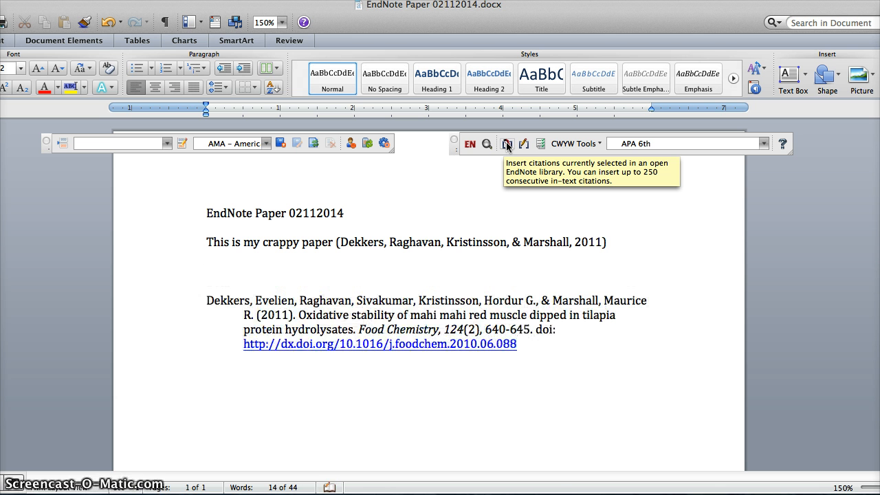
text(Works Cited)
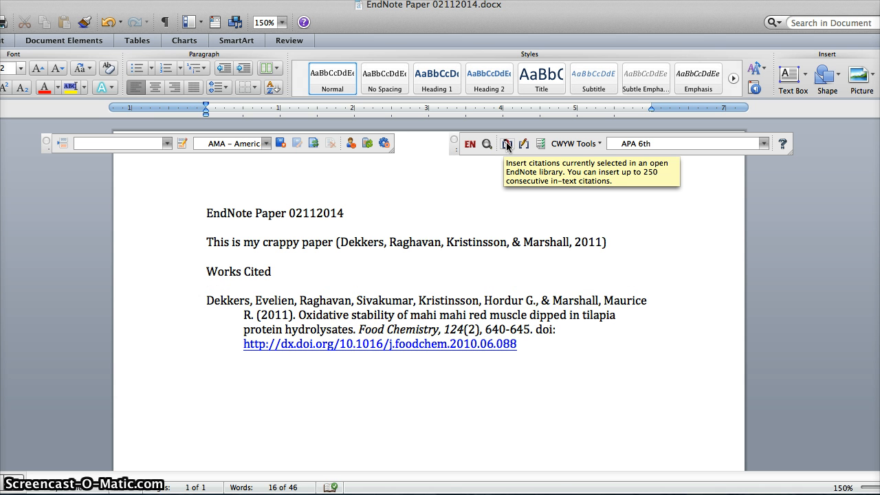
click(209, 270)
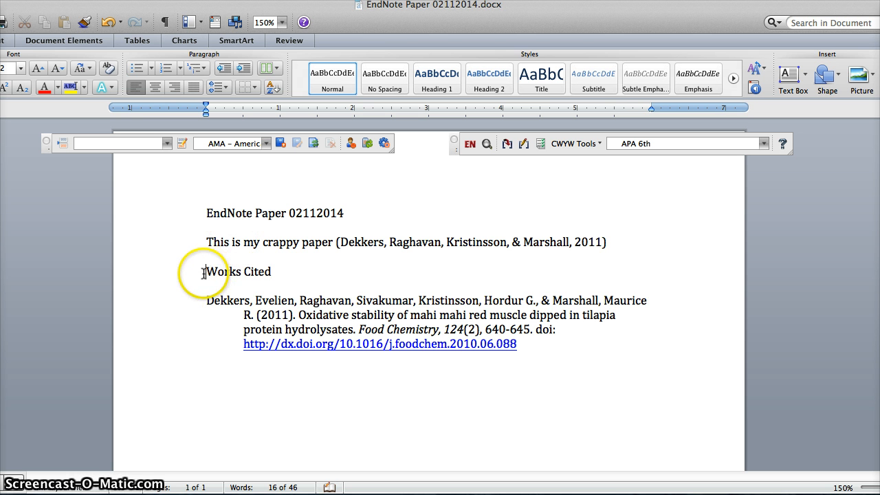
key(Return)
End the first sentence with a period after its citation and add the text "I will type another sentence"
click(623, 246)
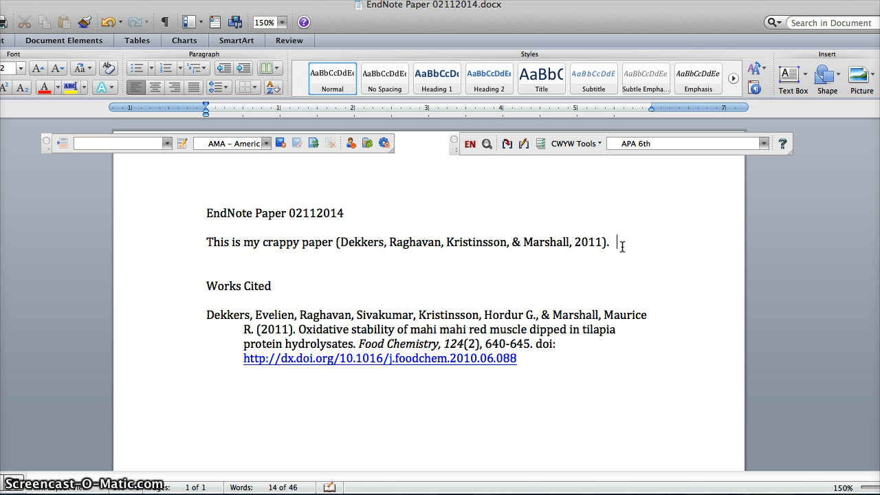
text(I w)
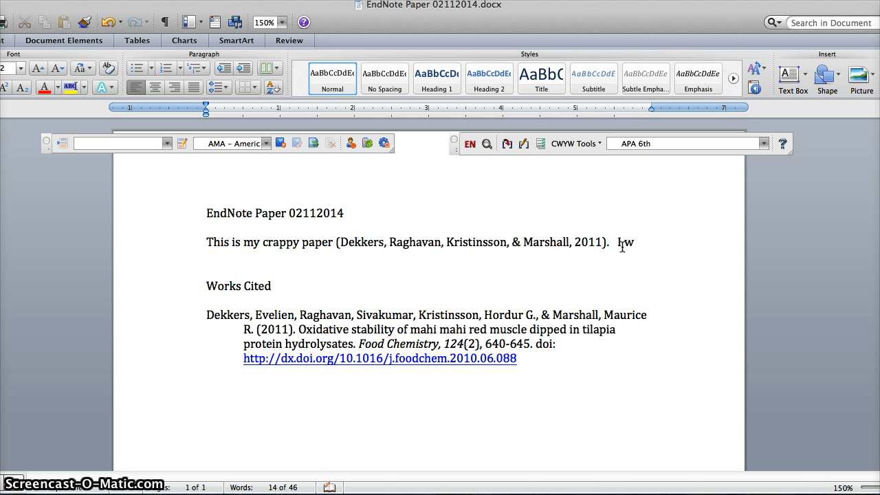
text(ill type another sentence)
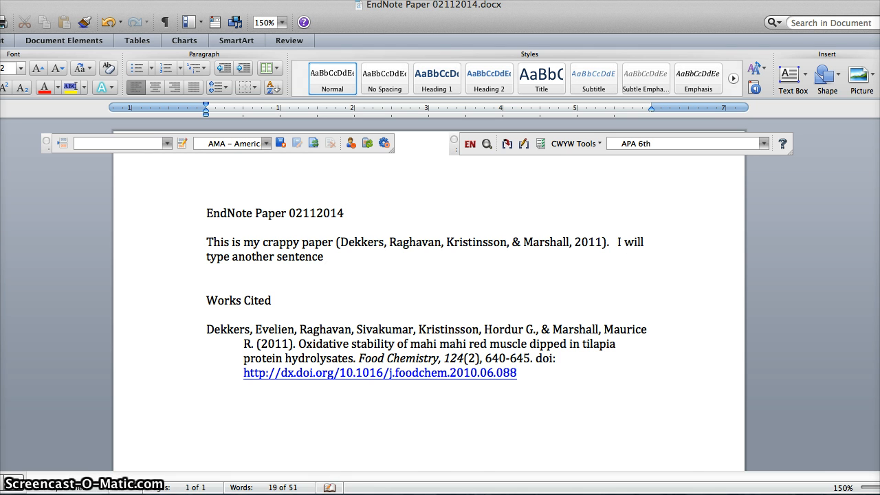
Select the 2013 peacock grouper reference in EndNote, insert its citation after the second sentence in Word, and end with a period
click(471, 144)
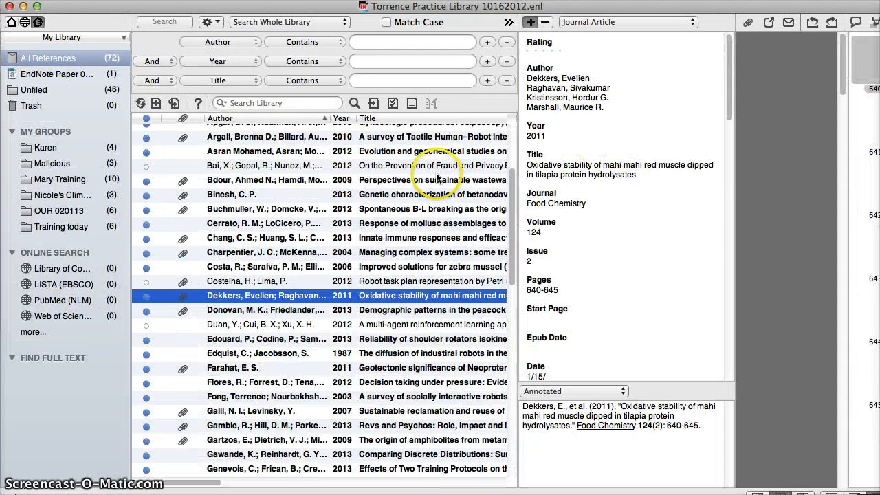
click(235, 309)
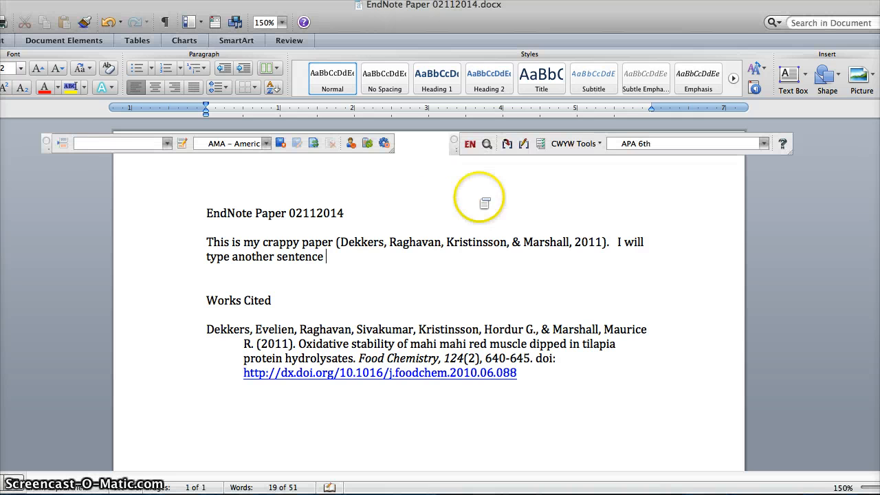
click(507, 145)
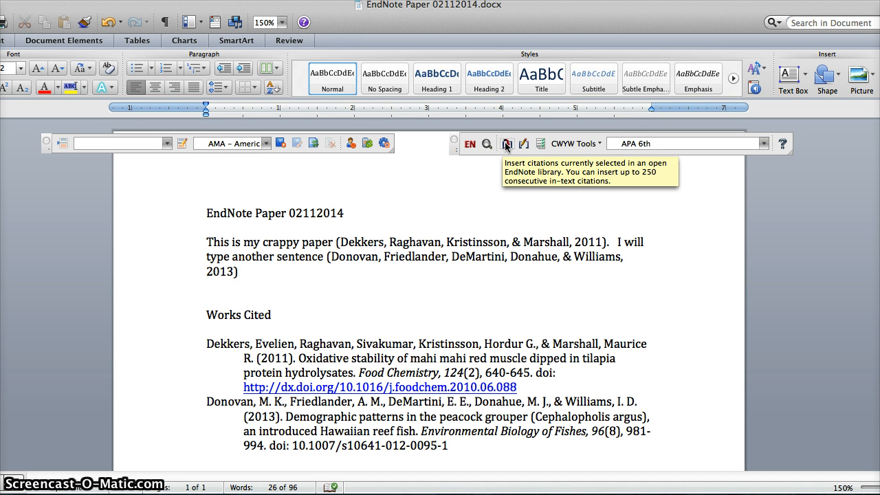
text(.)
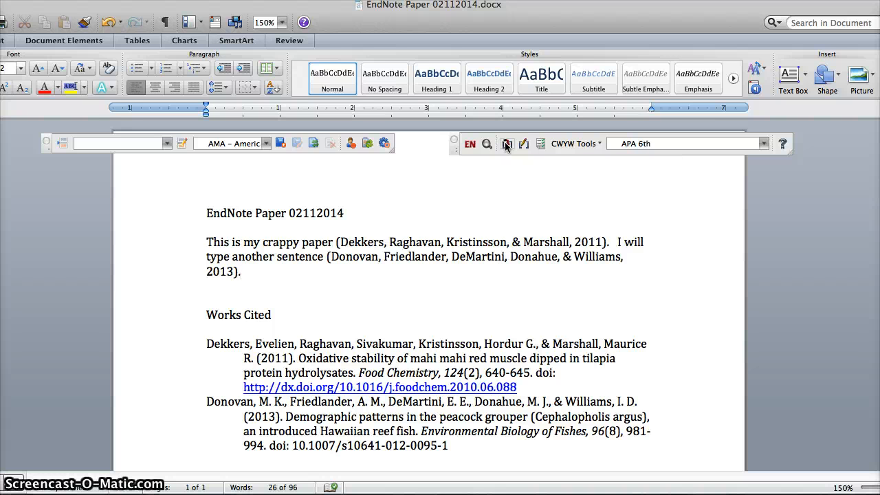
Follow the second in-text citation to its entry in the bibliography, and return to the citation in the paragraph
click(431, 260)
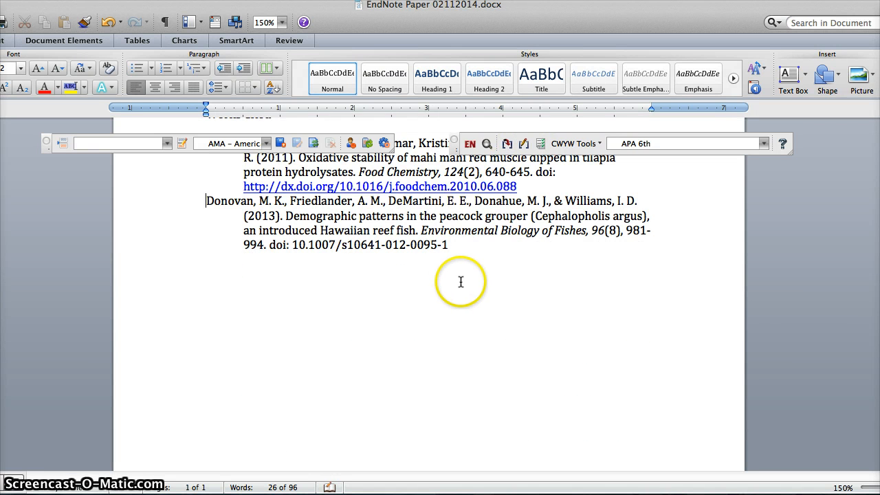
scroll(461, 282, up, 5)
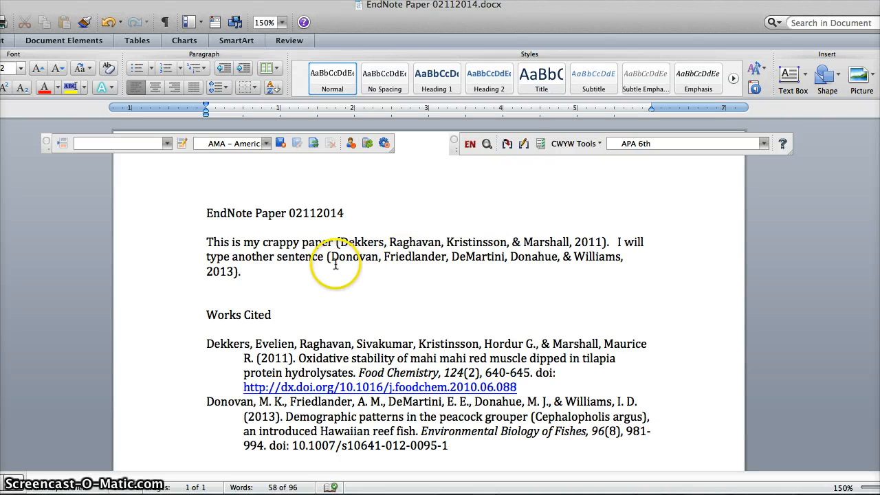
drag(333, 259, 231, 256)
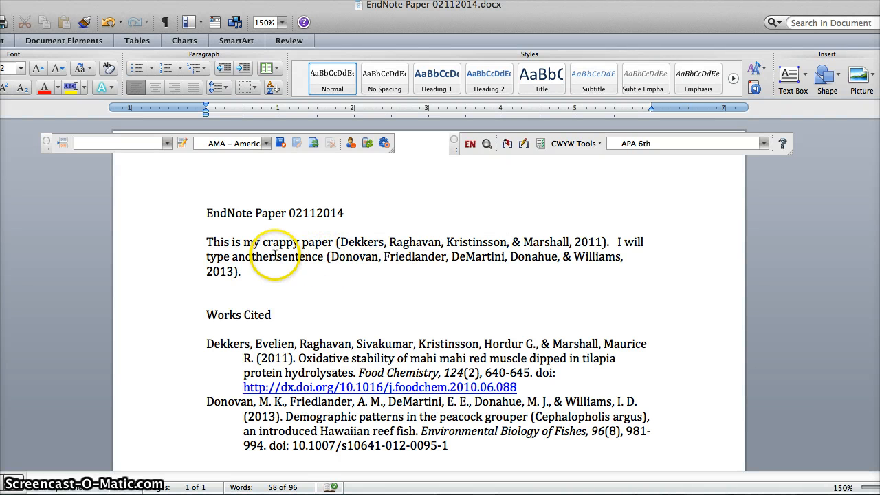
drag(304, 257, 589, 254)
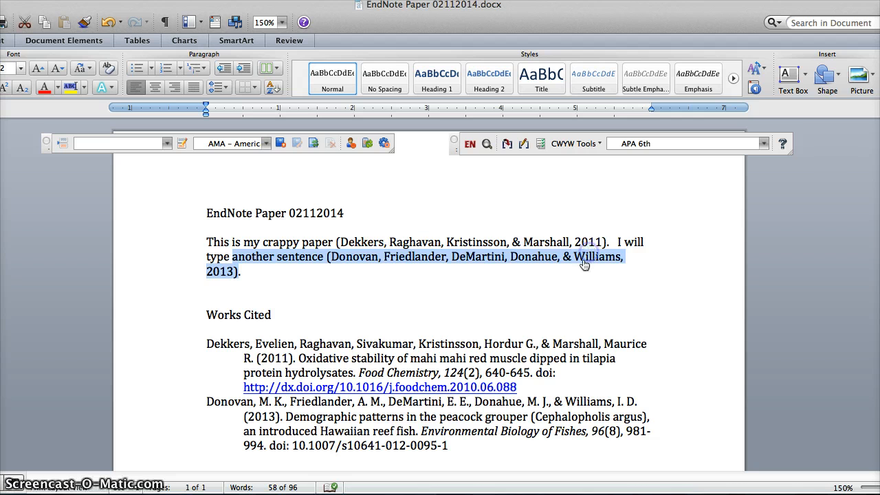
click(566, 290)
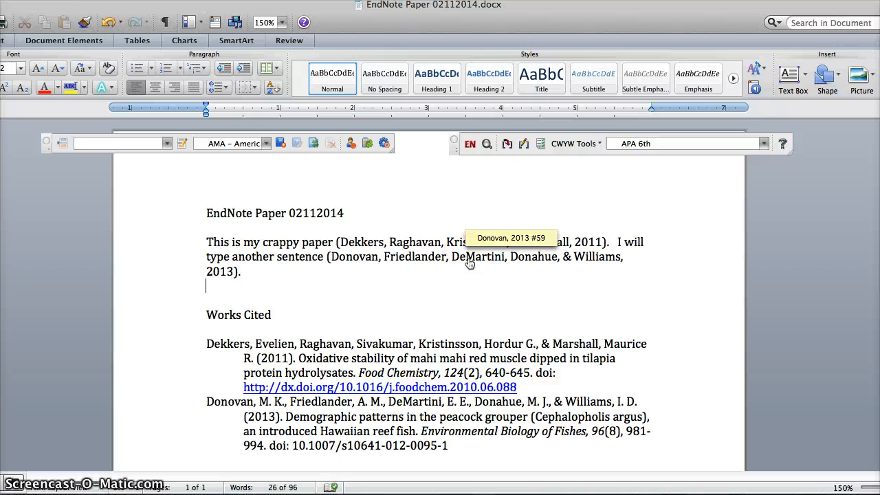
Exclude the author from the second in-text citation
right_click(464, 260)
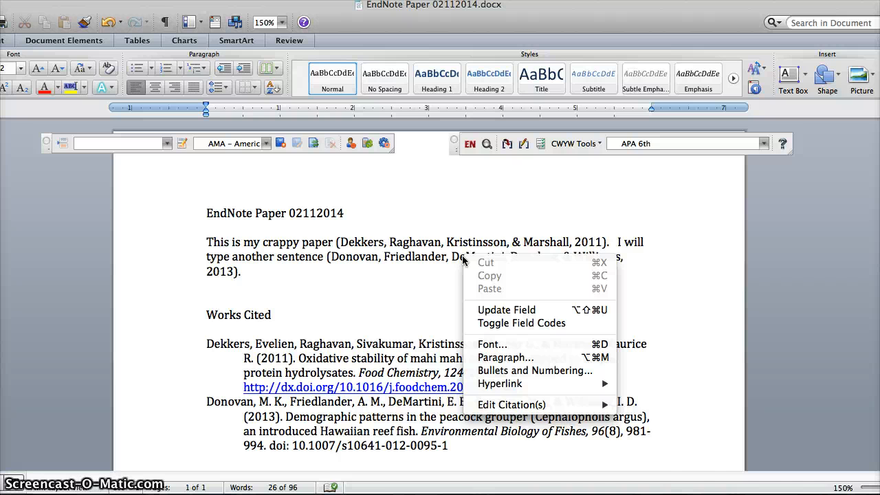
mouse_move(511, 405)
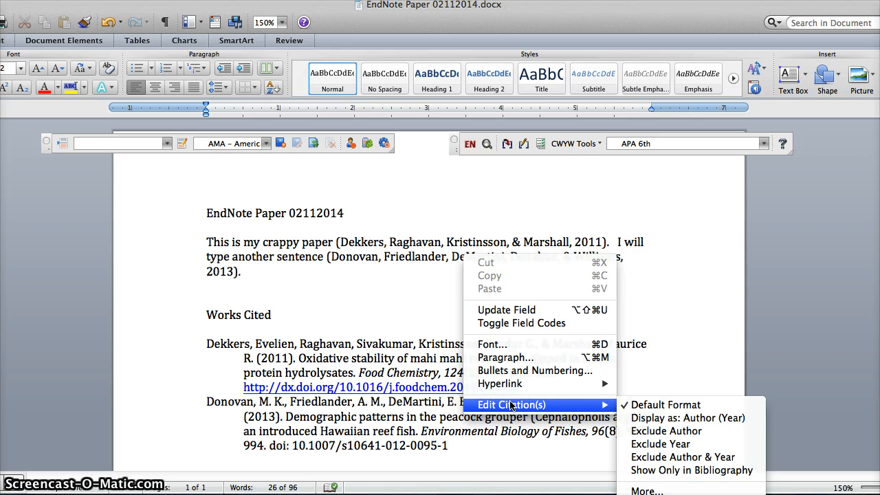
click(651, 431)
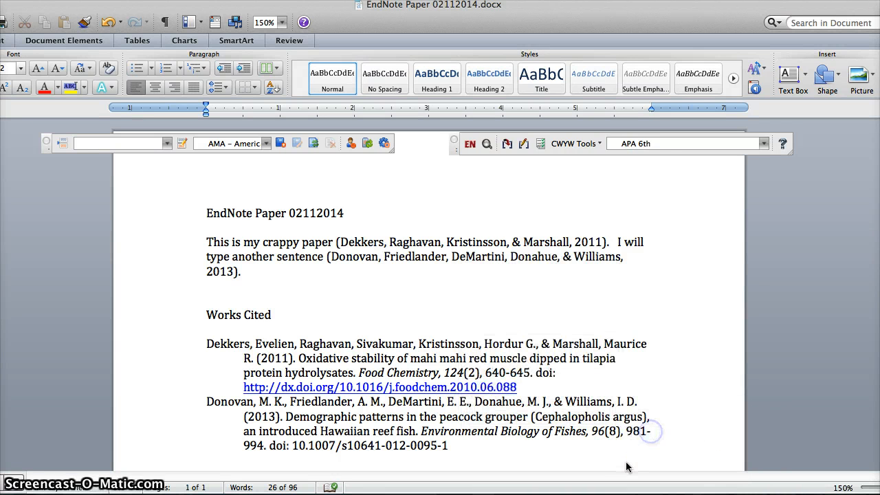
Restore the second in-text citation to the default format
right_click(347, 259)
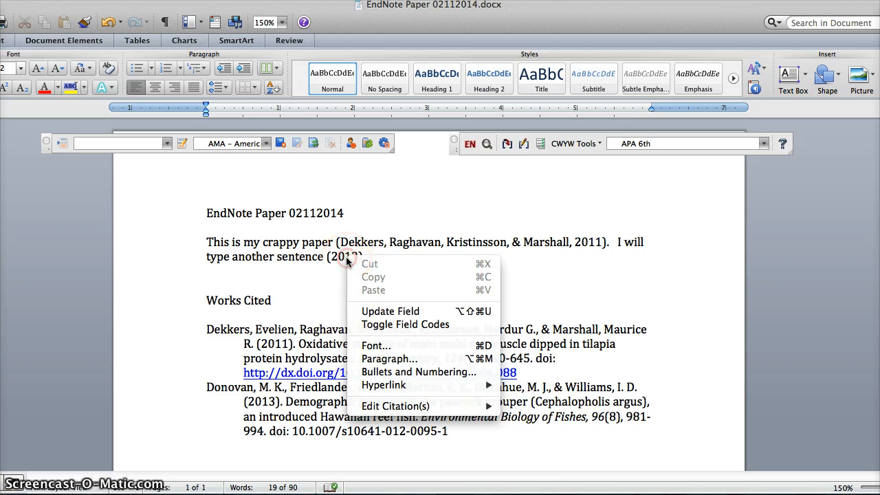
mouse_move(475, 406)
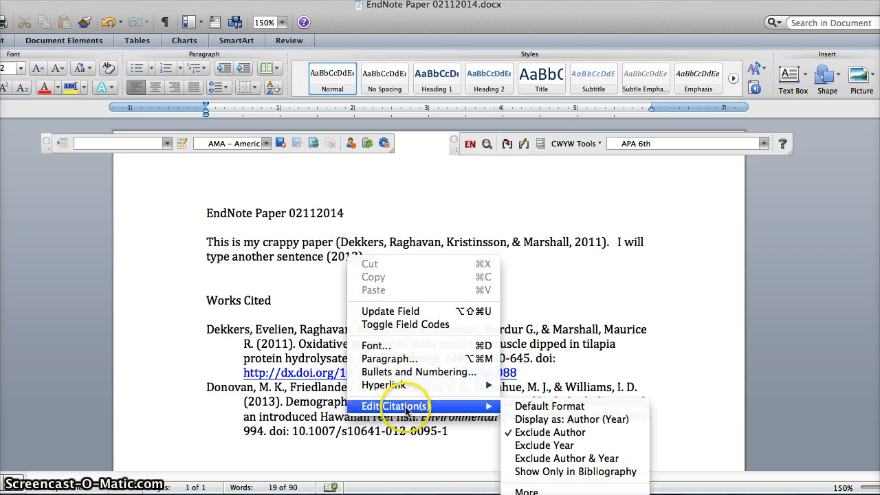
click(523, 407)
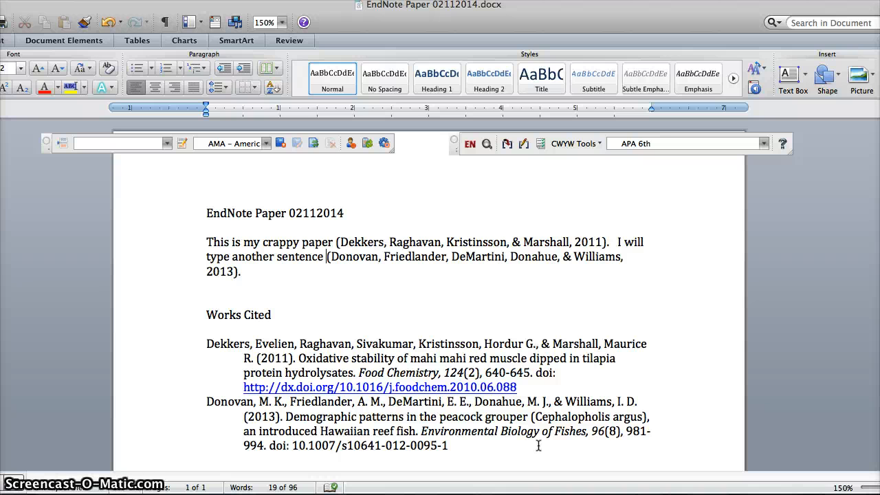
Check the citation editing options for the first entry under Works Cited, and close them without choosing any
right_click(425, 350)
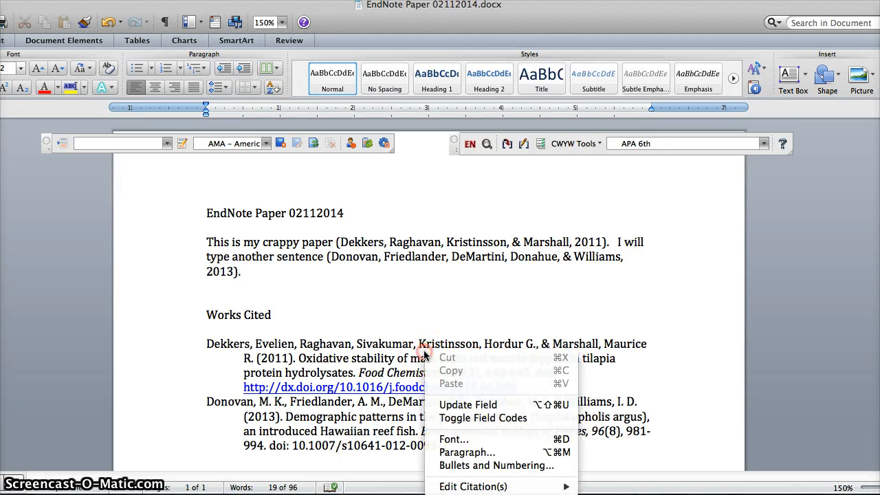
mouse_move(470, 486)
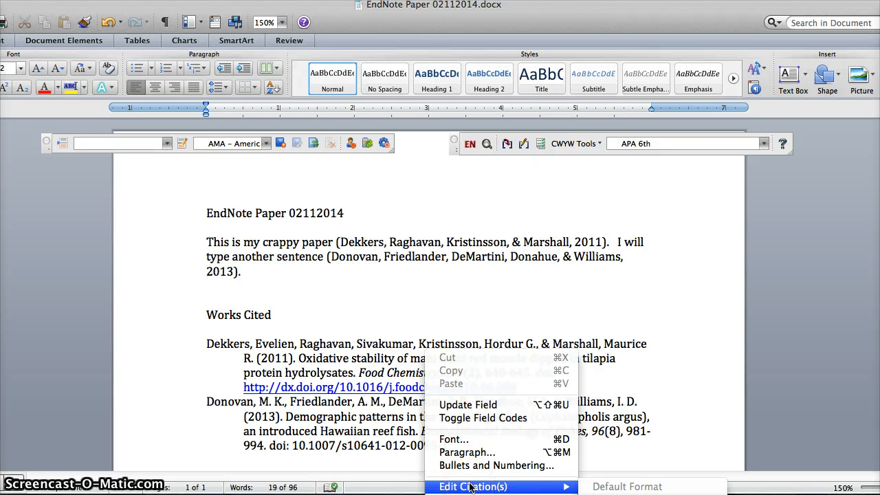
click(701, 328)
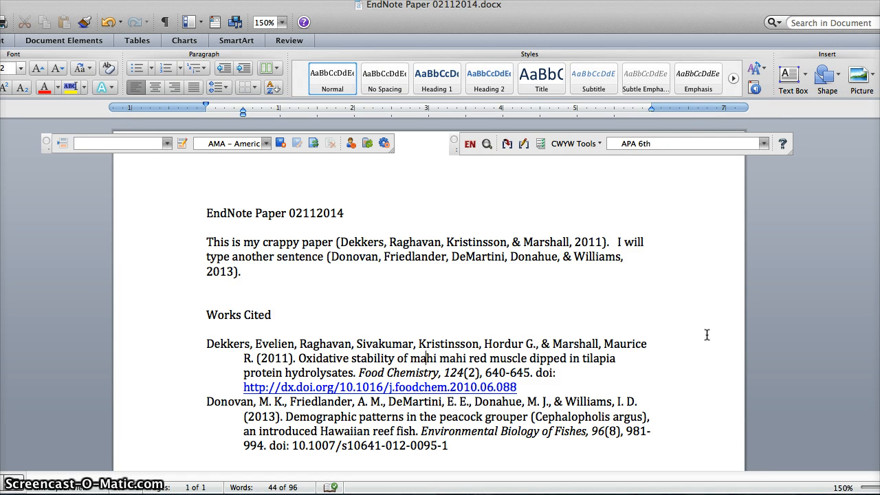
Put away the EndNote paper and place the cursor after "This is my other crappy paper" in RefWorks Paper 02112014.docx
click(24, 35)
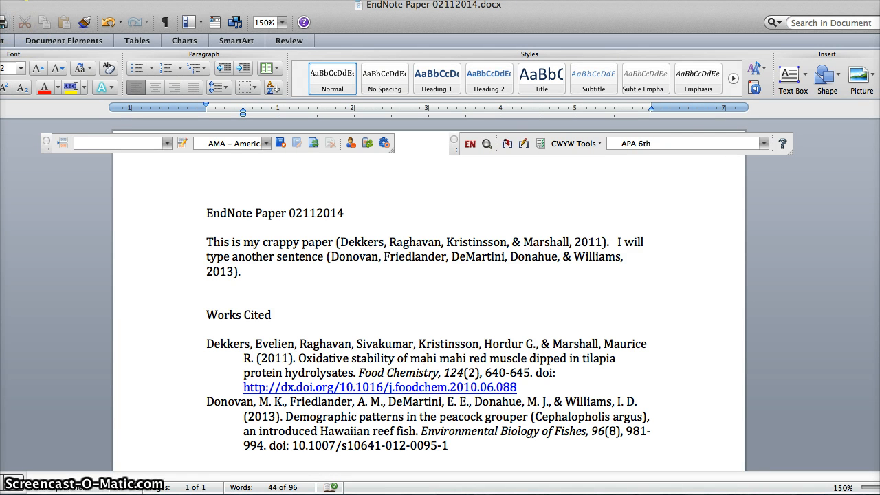
key(super+m)
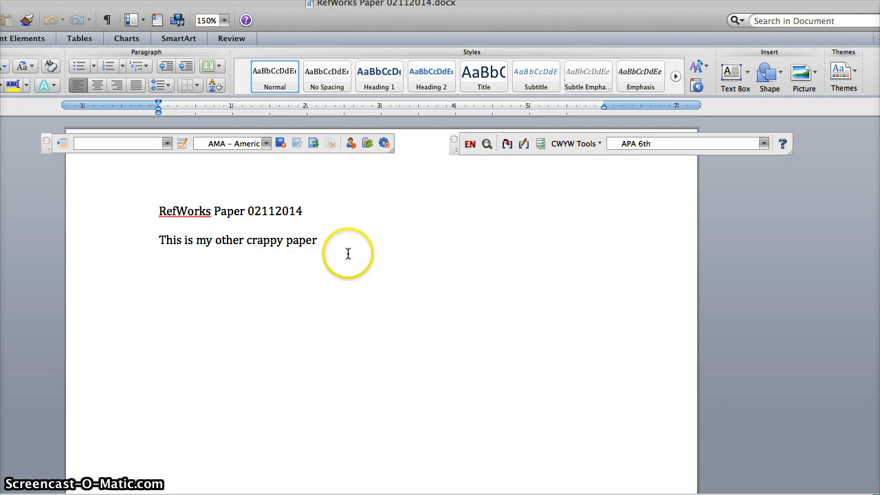
click(369, 240)
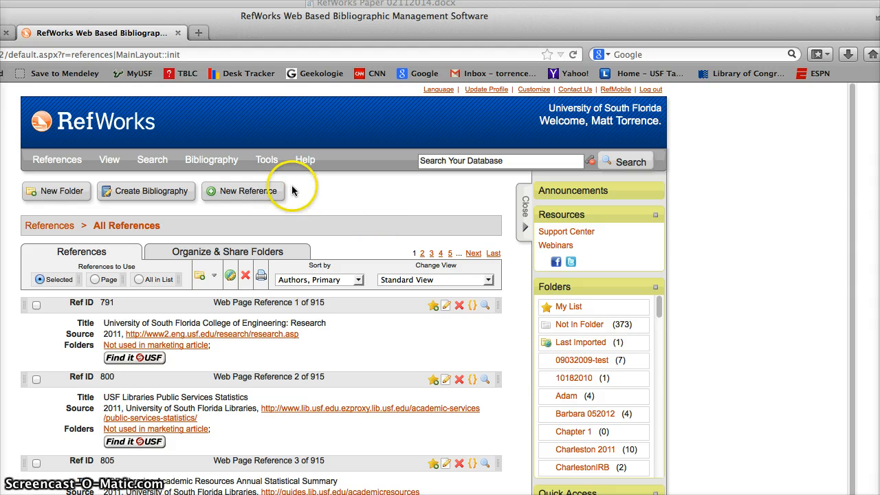
Switch to RefWorks in the browser and view the Write-N-Cite information with the Write-N-Cite 4 download for Word (Mac)
click(270, 162)
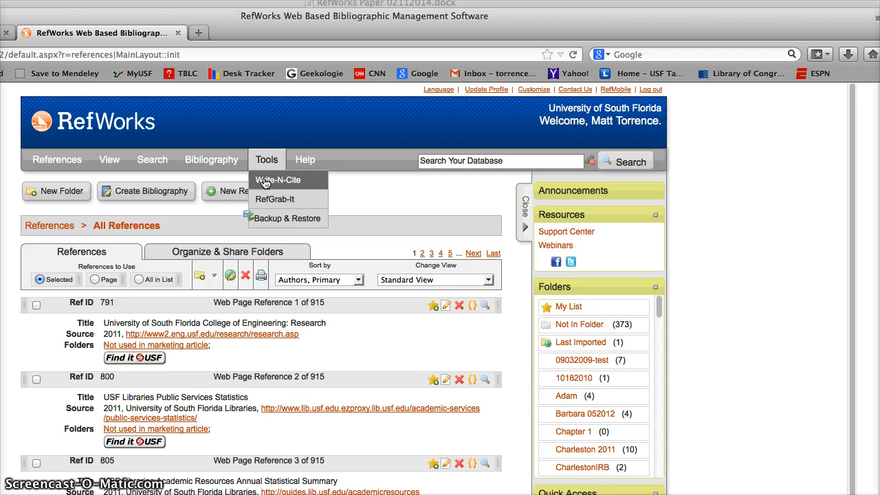
click(264, 181)
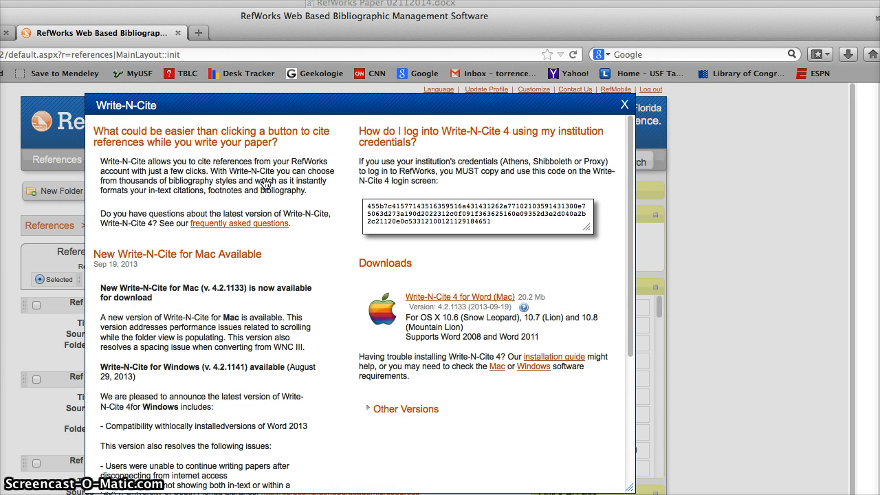
click(462, 301)
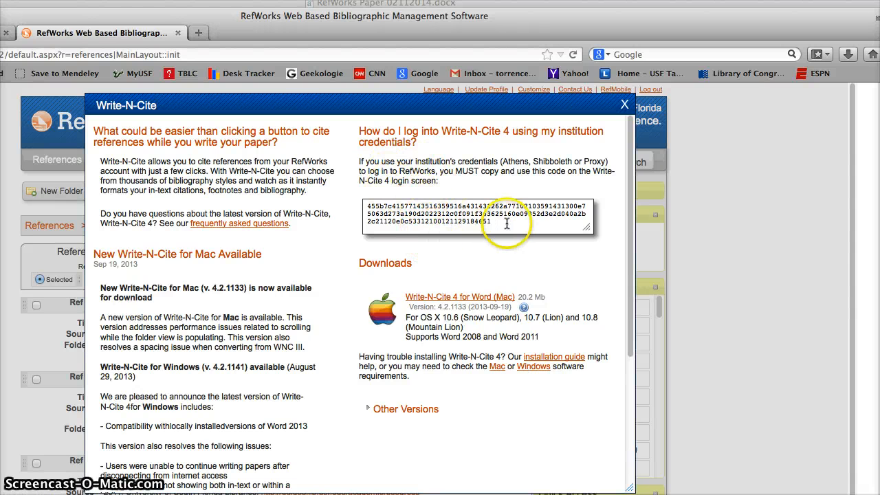
Highlight the institutional login code for Write-N-Cite 4, dismiss its options and close the Write-N-Cite window
drag(491, 222, 369, 206)
right_click(393, 213)
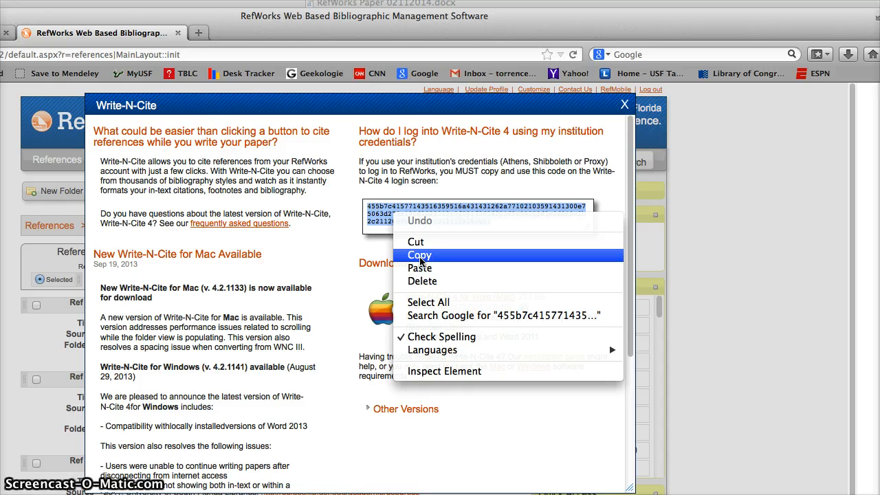
click(334, 260)
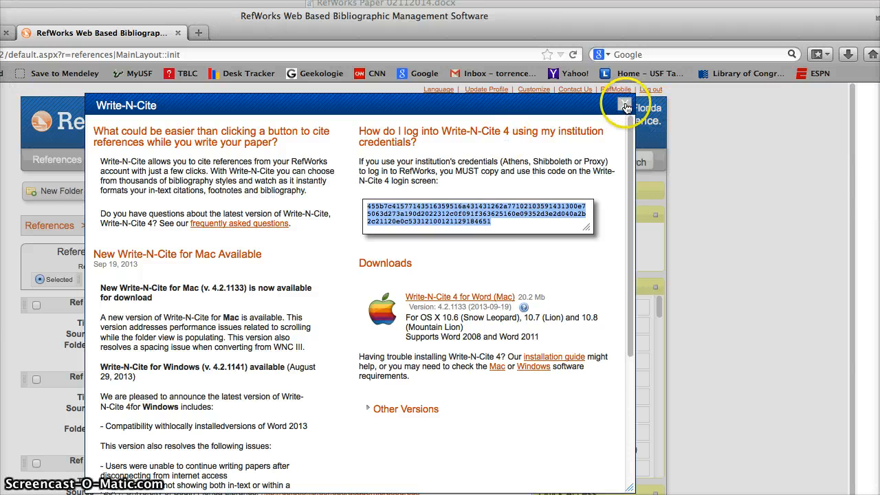
click(625, 106)
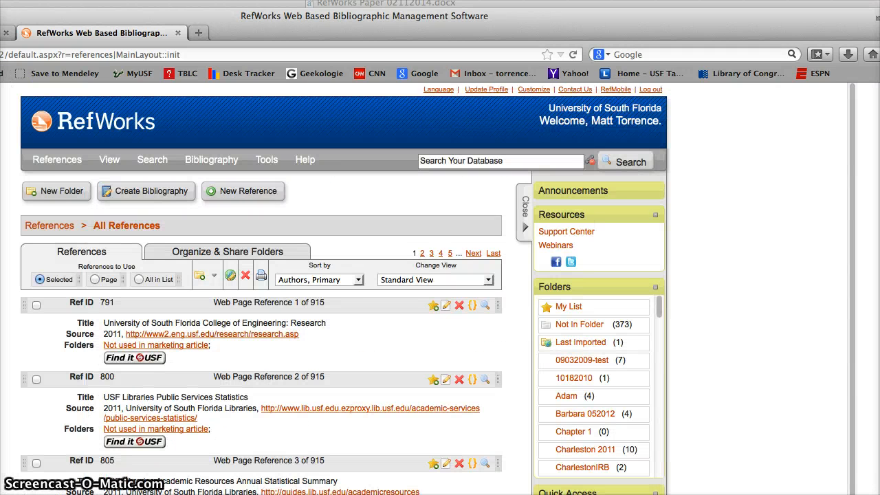
Return to the RefWorks paper in Word and set the Write-N-Cite output style to MLA 6th Edition
key(super+m)
click(155, 184)
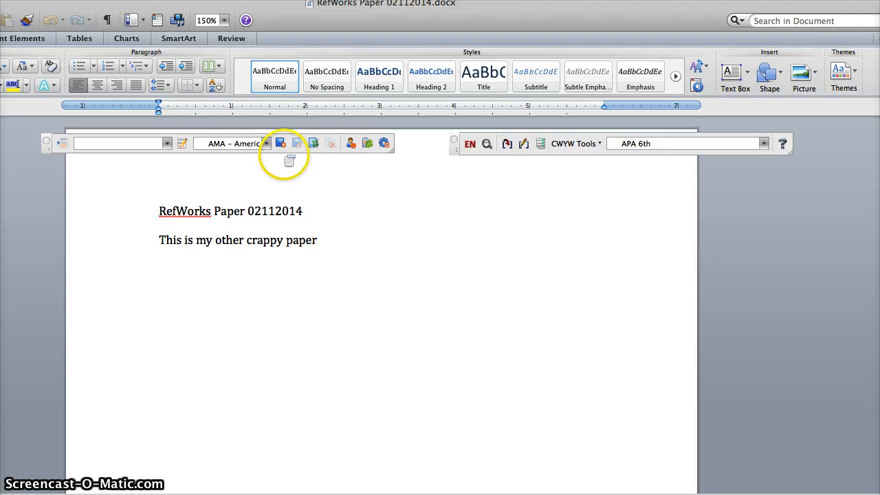
click(266, 143)
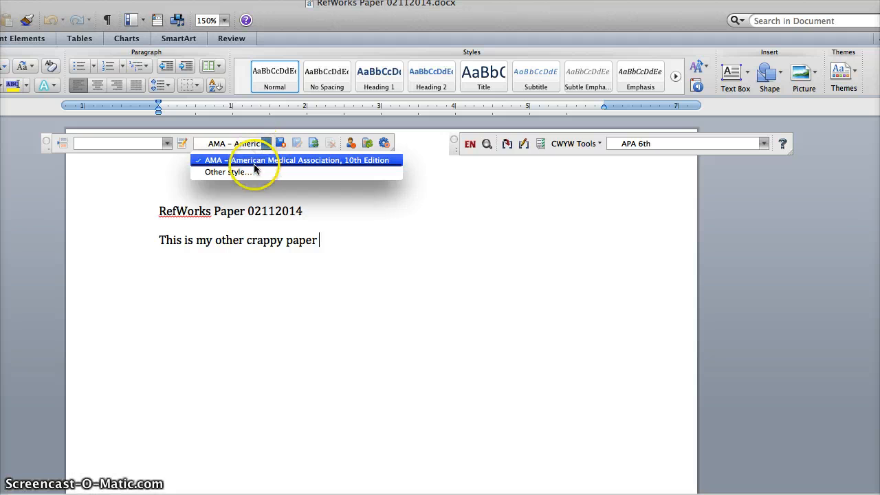
click(251, 173)
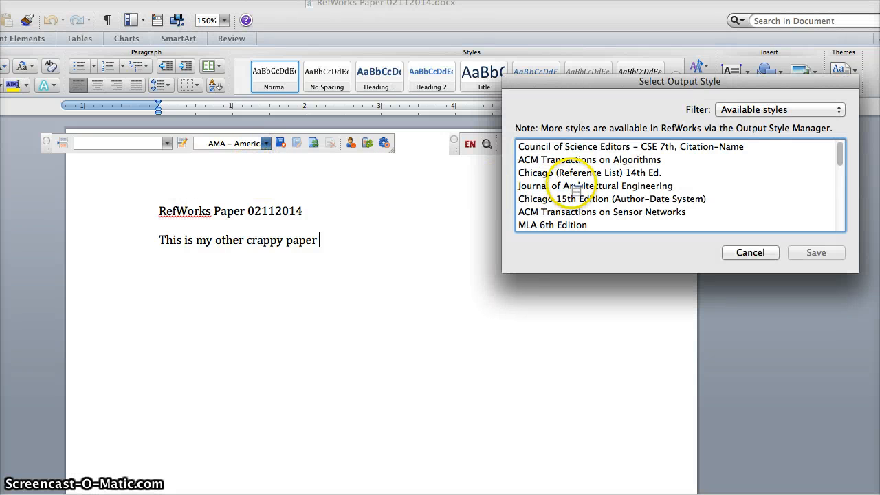
scroll(557, 193, down, 1)
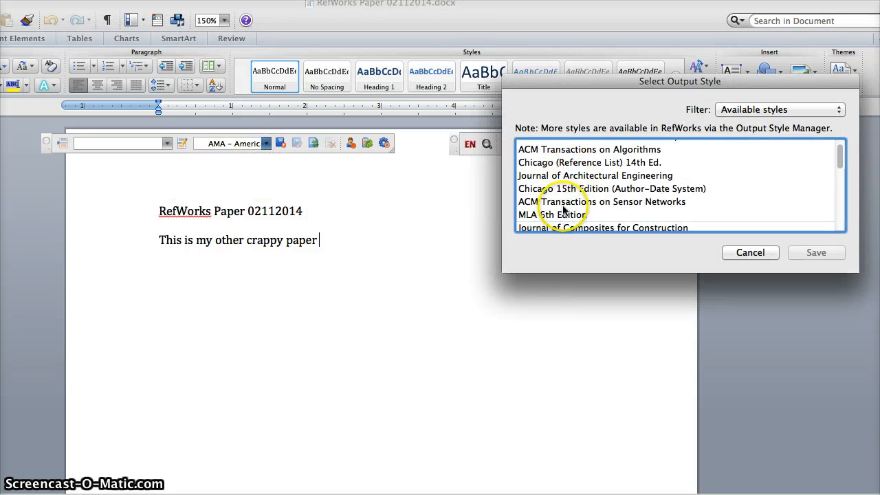
scroll(561, 217, down, 3)
click(557, 171)
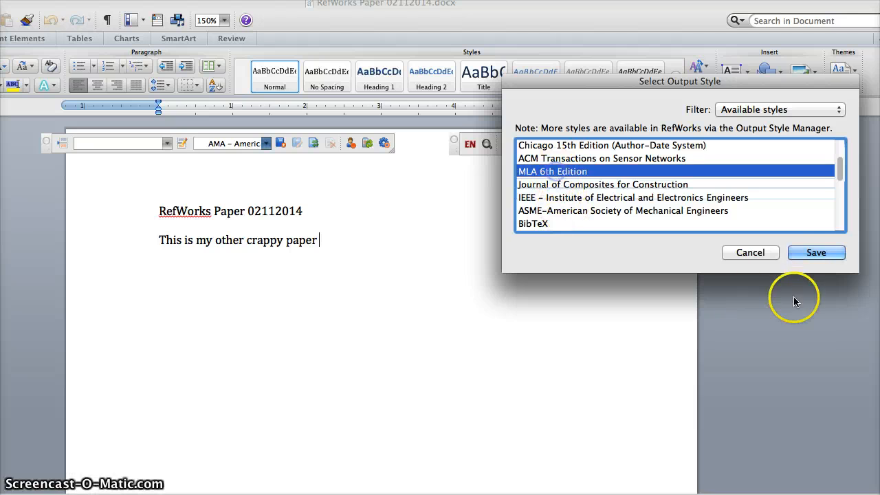
click(816, 252)
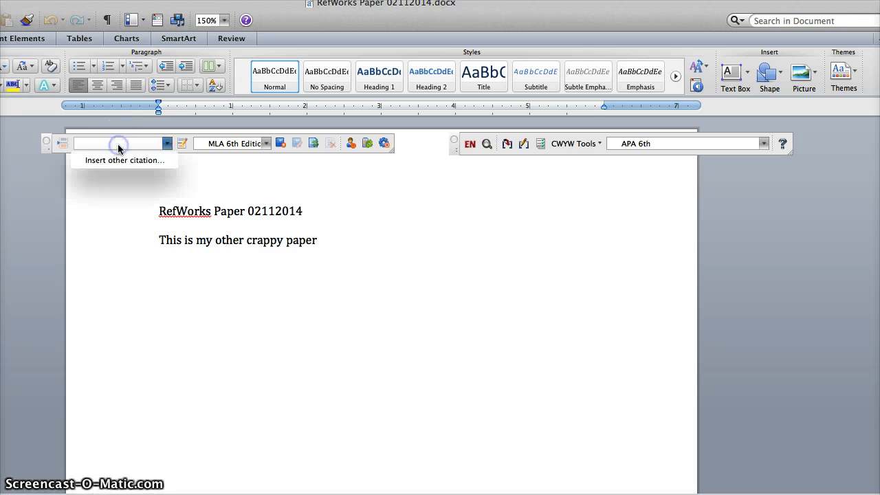
Insert a citation of the 2001 reference "Social implications of the Internet" from the ESP 6922 Paper folder after the first sentence
click(166, 144)
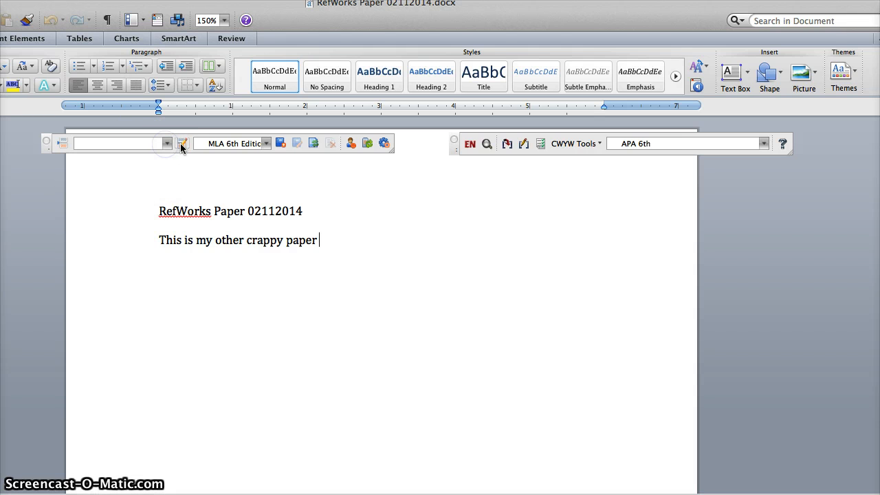
click(65, 144)
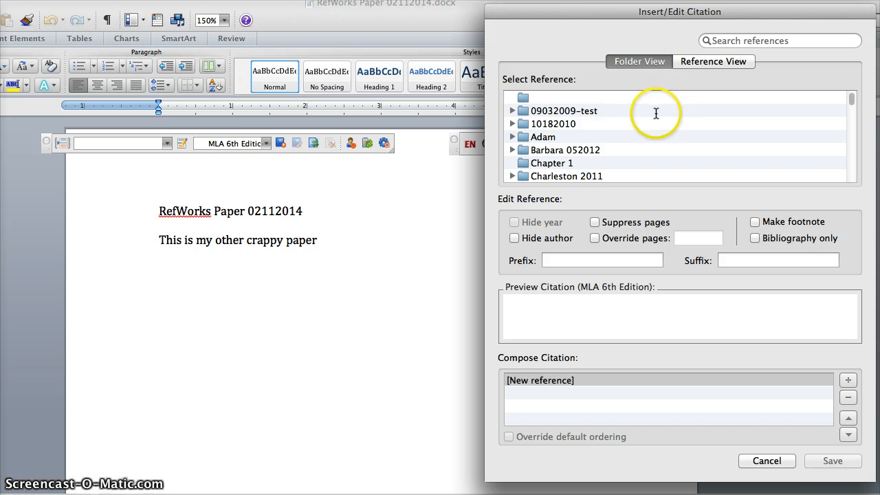
scroll(656, 114, down, 3)
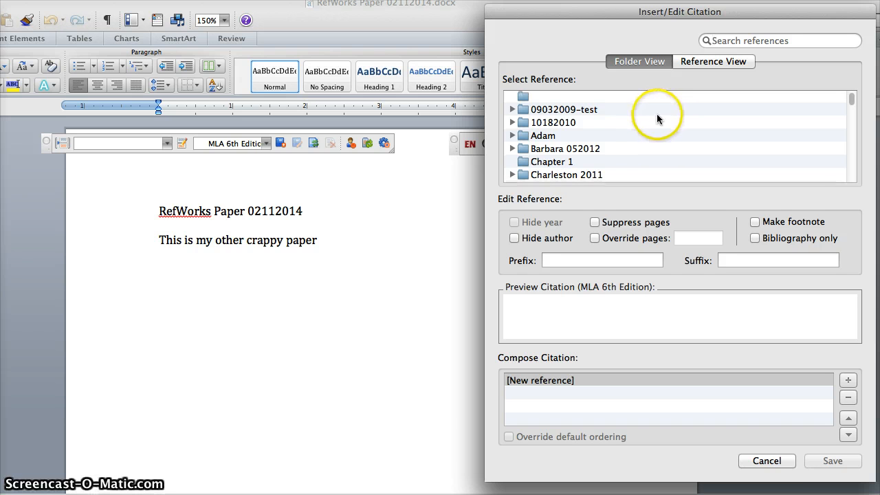
scroll(657, 117, down, 8)
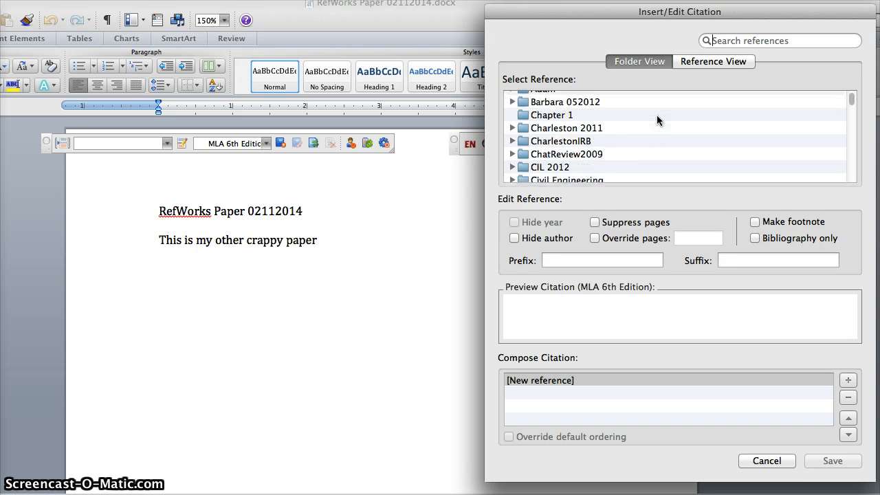
scroll(657, 124, down, 5)
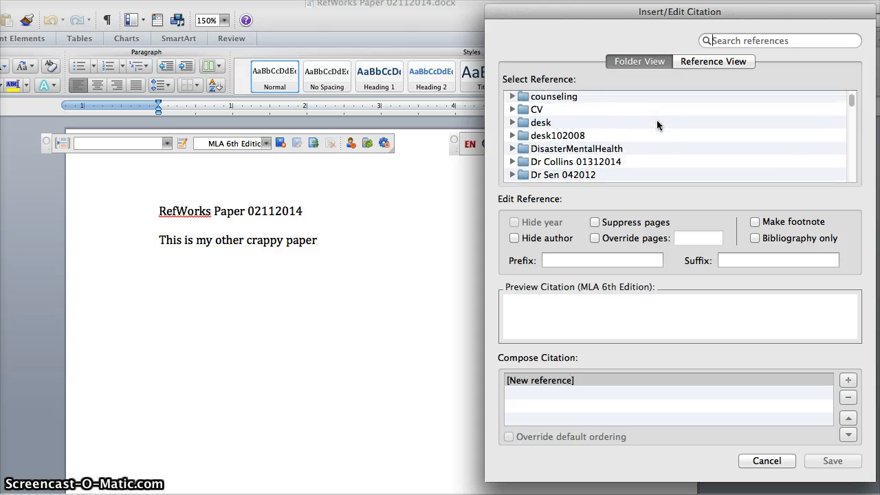
scroll(656, 121, down, 6)
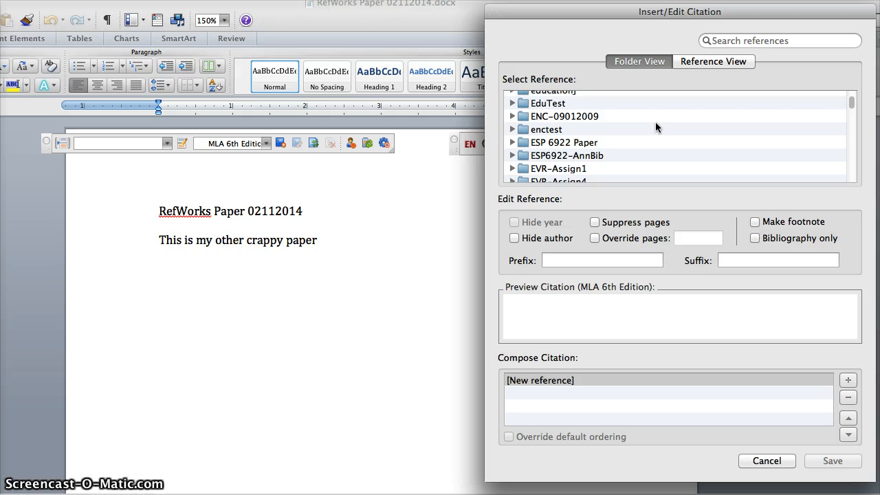
click(513, 141)
scroll(700, 165, down, 5)
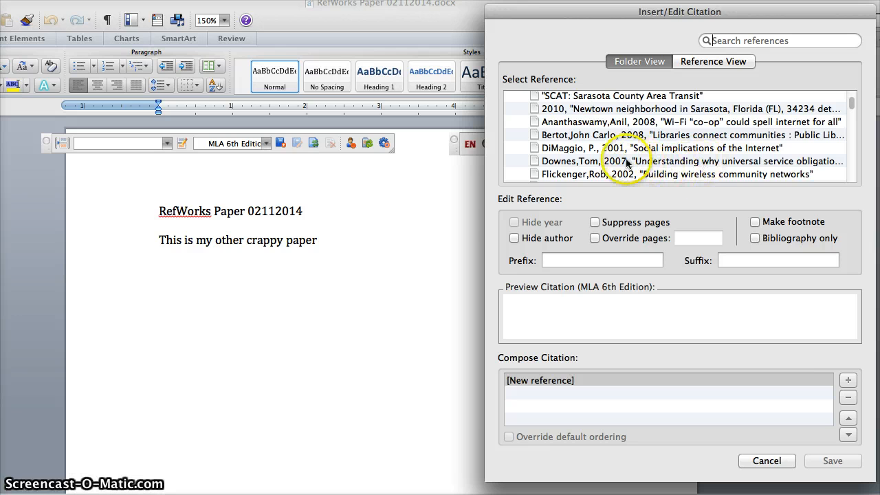
click(661, 150)
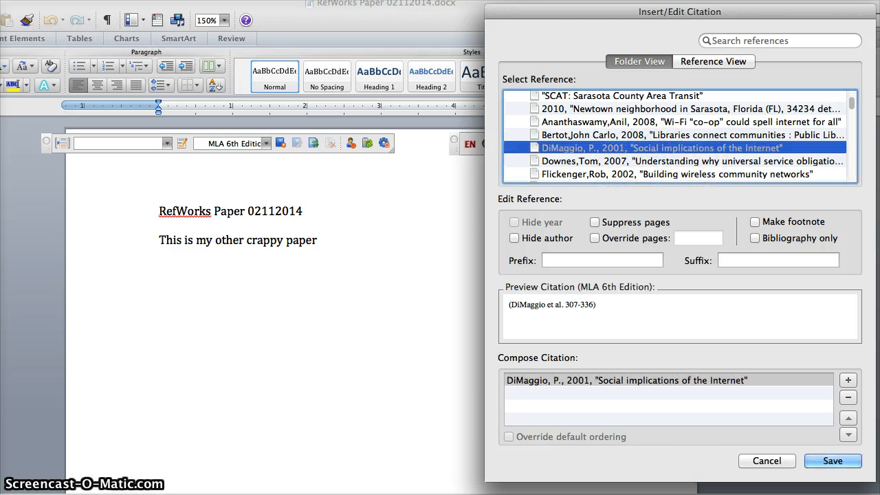
click(828, 463)
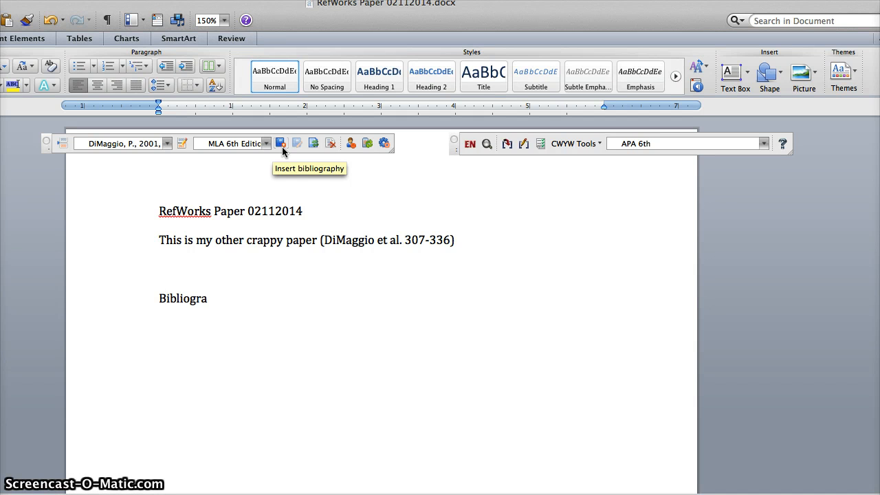
Add a Bibliography heading below the paragraph, and follow the first citation with a period and the text "Another sentence"
text(t)
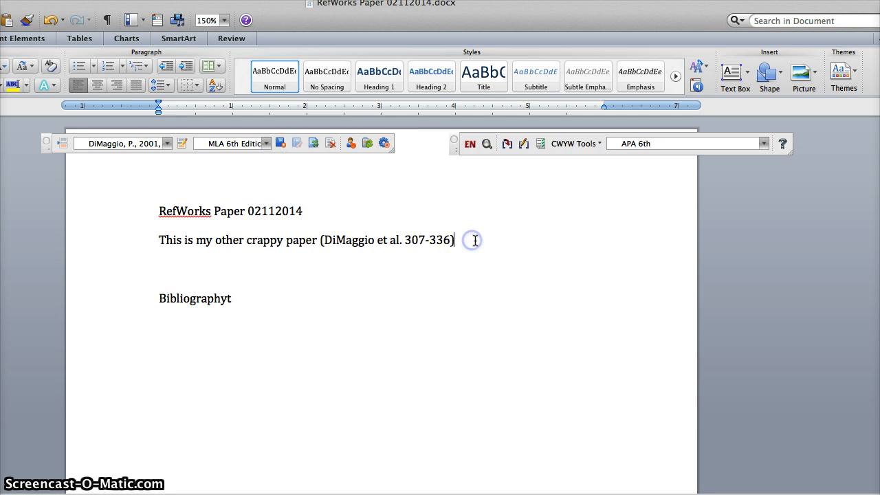
click(475, 240)
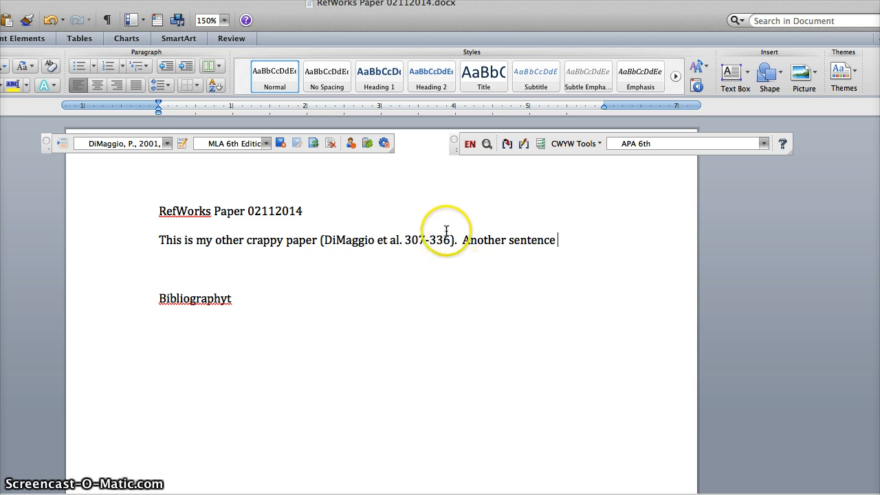
Cite the 2007 "Public health nursing" reference from the DisasterMentalHealth folder after "Another sentence"
click(167, 143)
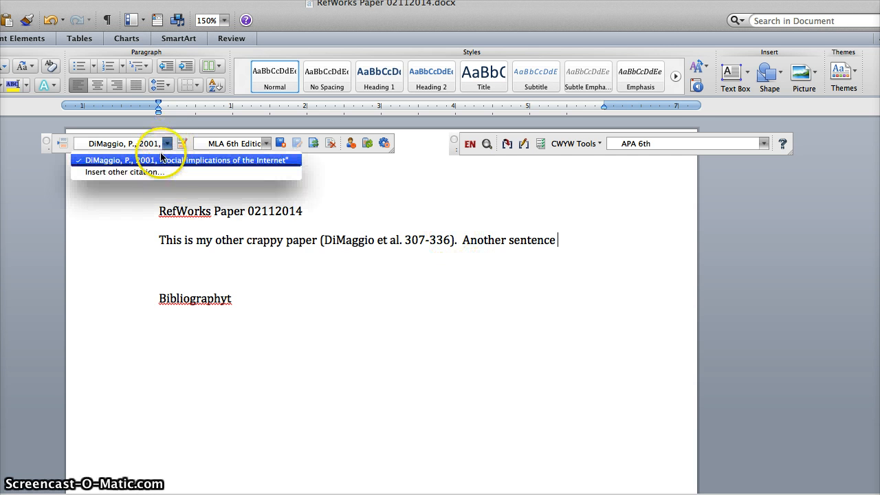
click(182, 173)
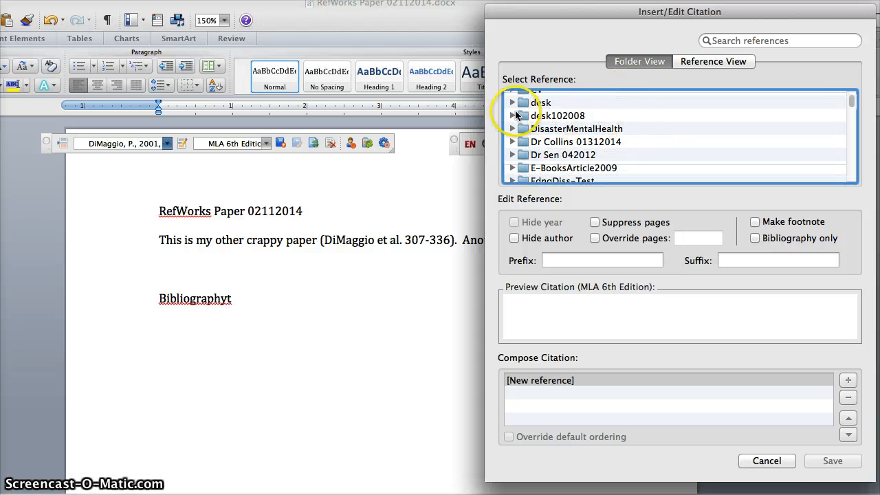
click(512, 129)
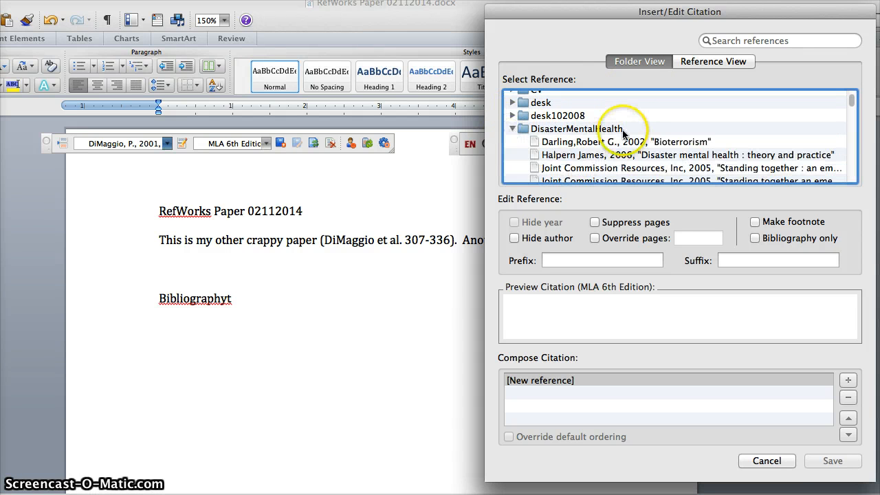
scroll(619, 147, down, 1)
scroll(639, 147, down, 5)
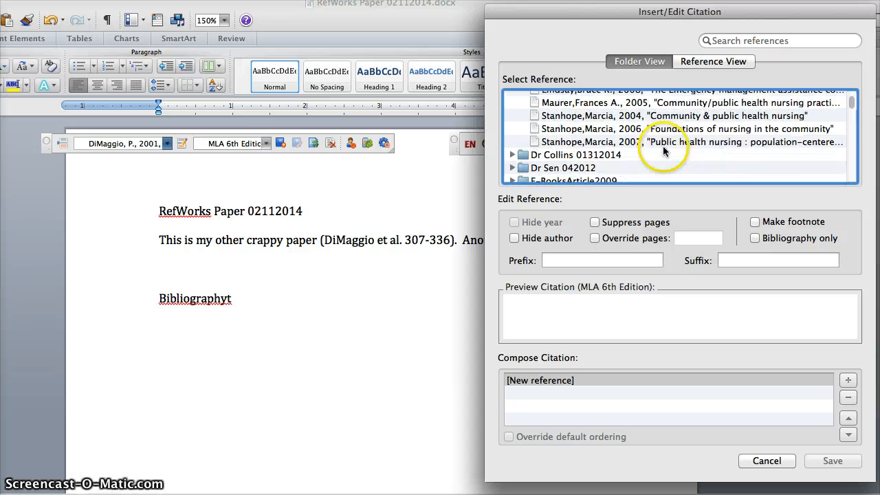
click(654, 143)
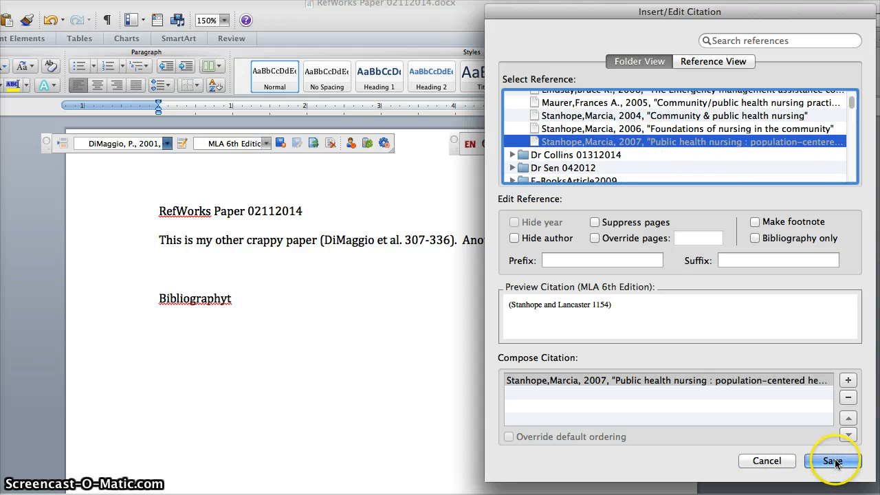
click(832, 461)
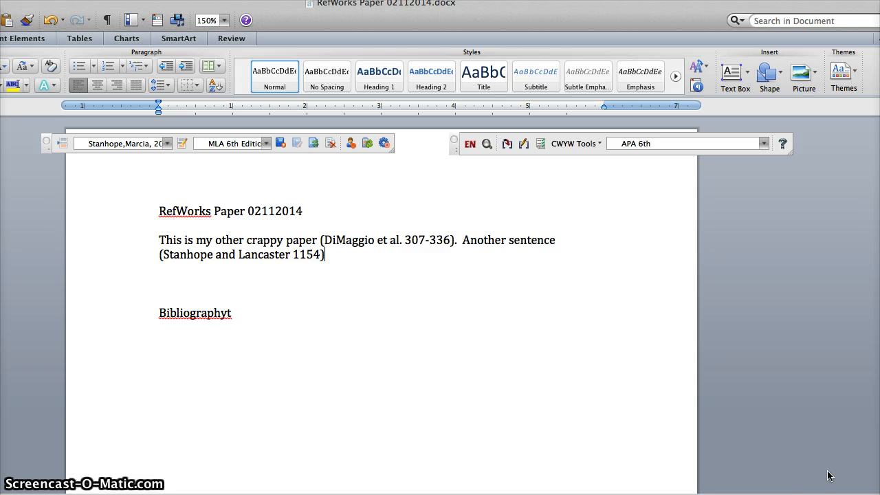
End the second sentence with a period and correct the heading's spelling to "Bibliography"
click(229, 314)
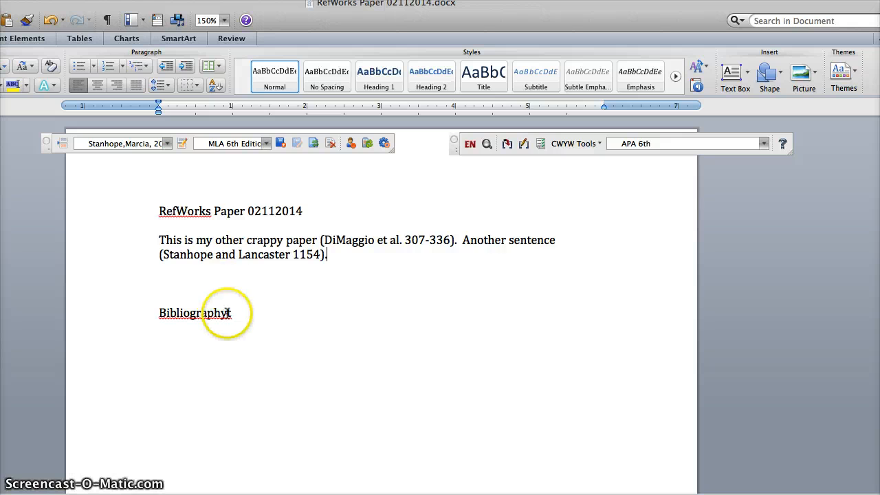
key(BackSpace)
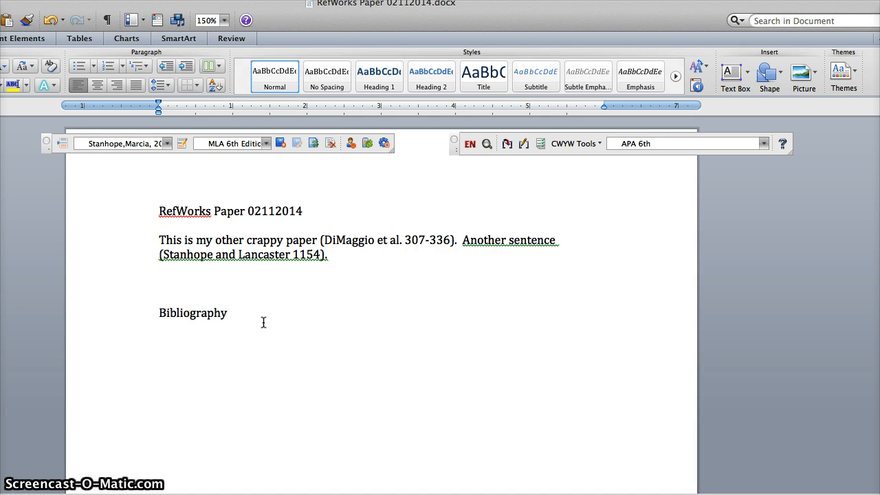
Insert the MLA 6th Edition bibliography of the cited references below the Bibliography heading
click(265, 310)
click(308, 149)
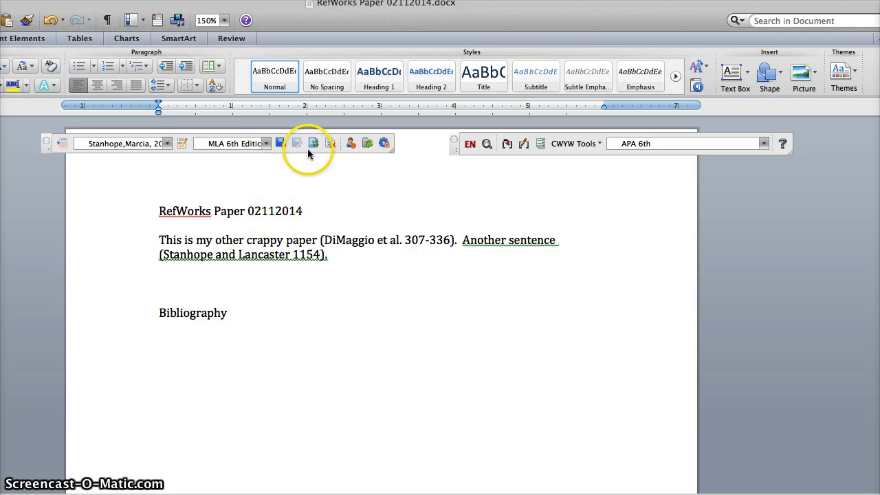
click(283, 144)
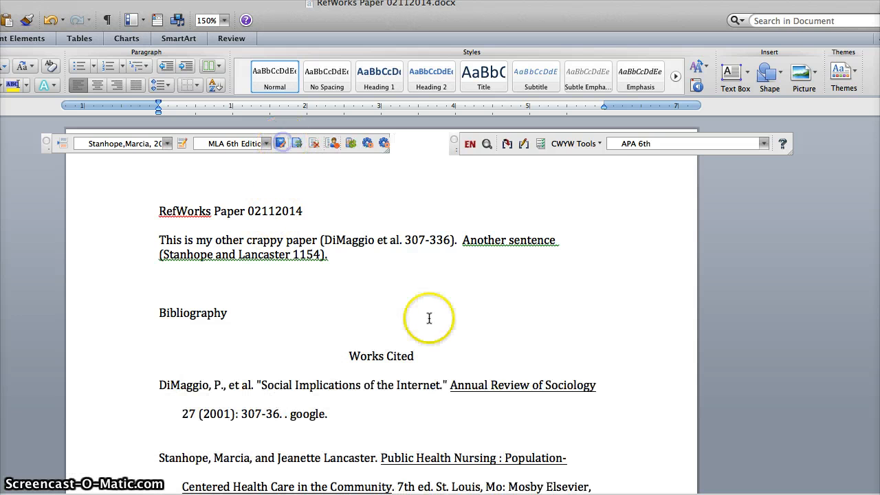
scroll(429, 321, down, 3)
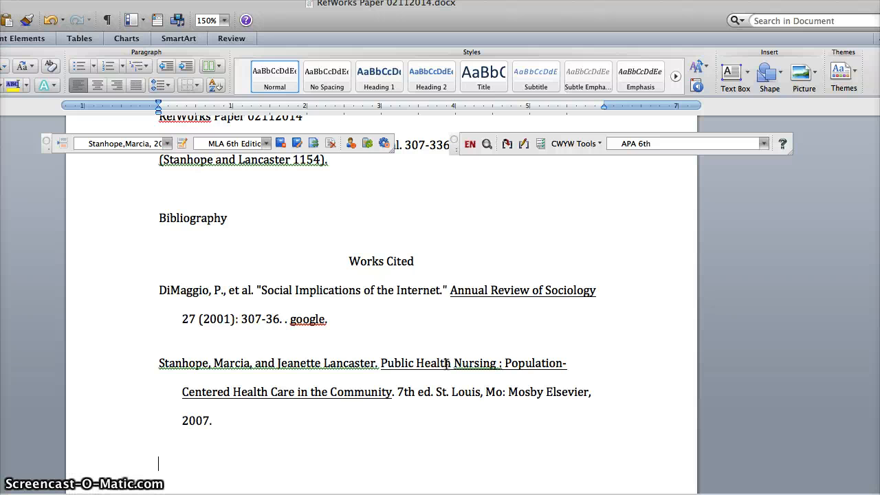
scroll(446, 363, up, 1)
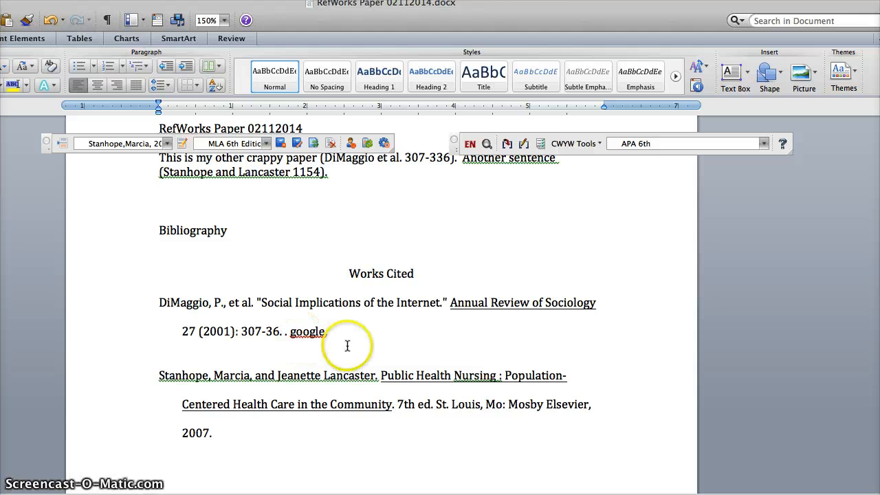
Try to delete the stray ". google." ending of the first Works Cited entry, and undo the deletion
right_click(287, 307)
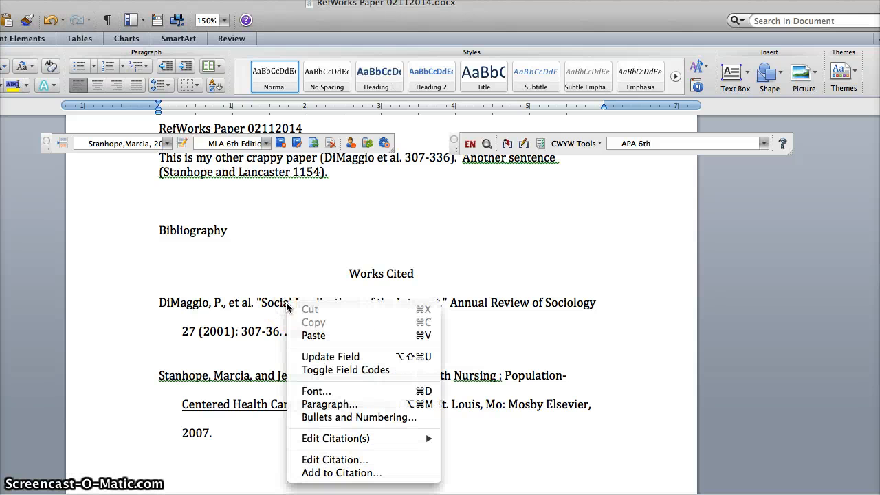
click(332, 461)
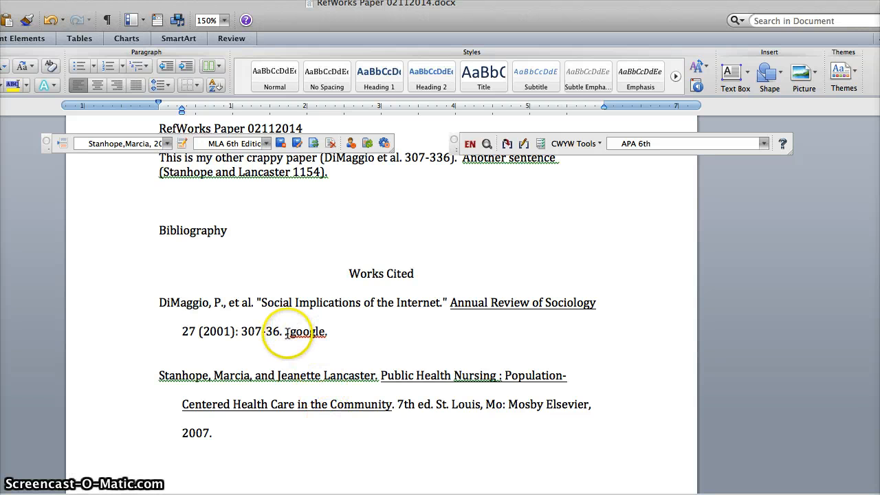
drag(286, 333, 367, 335)
key(BackSpace)
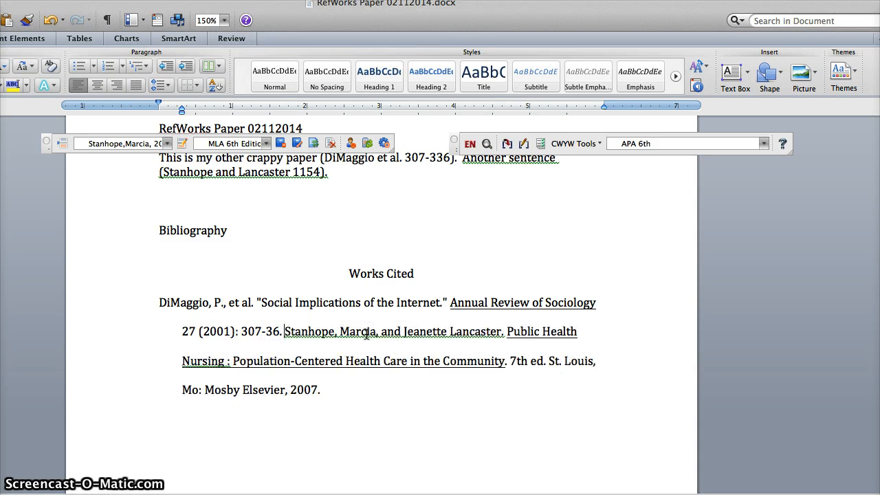
click(0, 0)
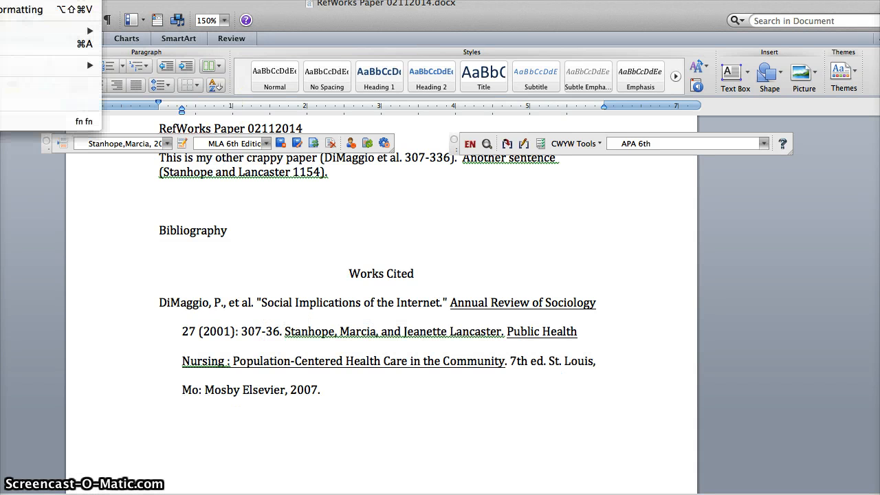
click(0, 0)
click(345, 332)
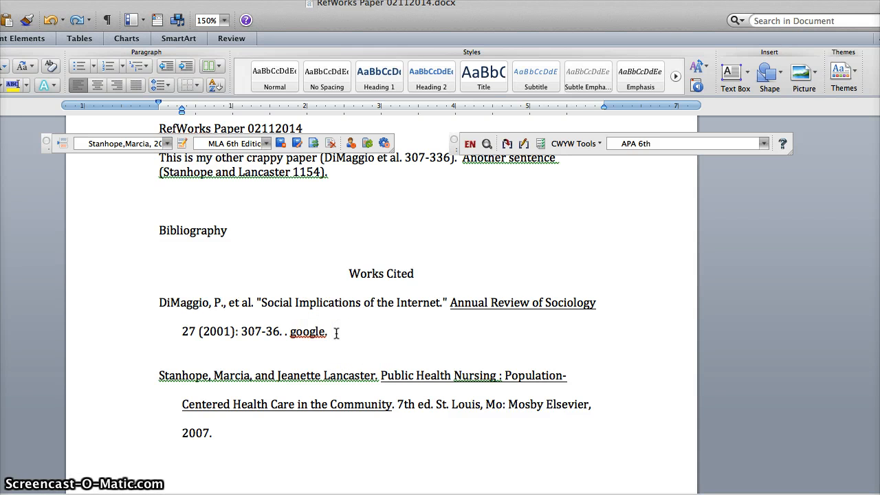
Try to open the citation behind the first Works Cited entry for editing
right_click(301, 306)
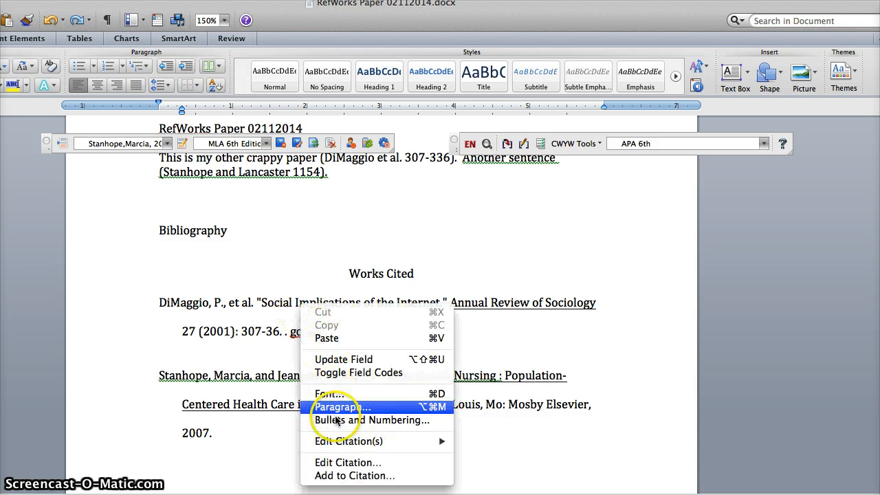
click(336, 443)
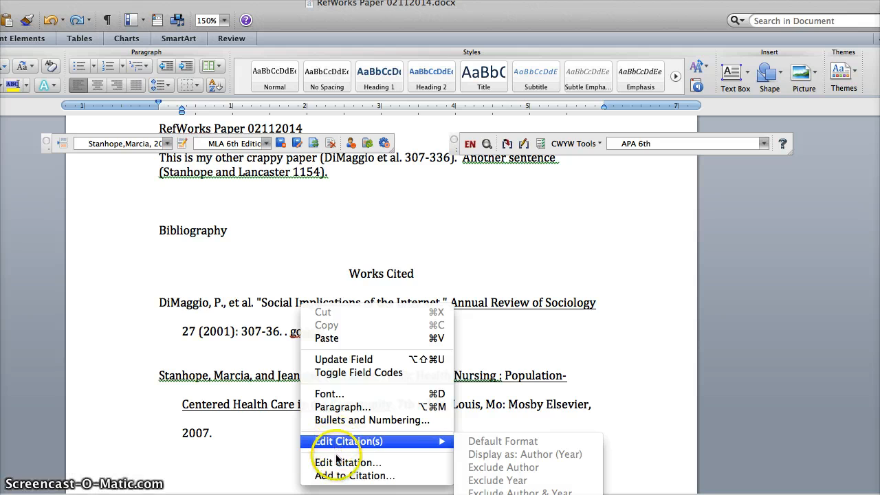
click(338, 465)
click(337, 462)
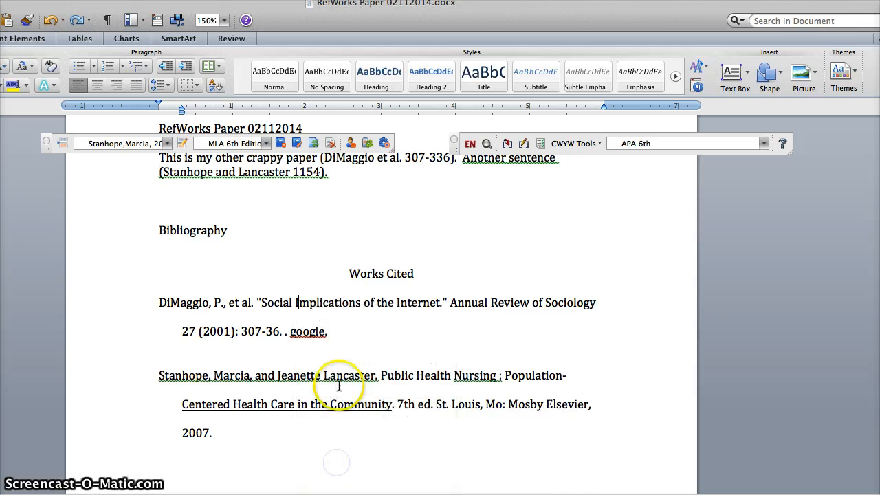
Remove the stray ". google." text after the page range 307-36 in the first Works Cited entry
click(330, 332)
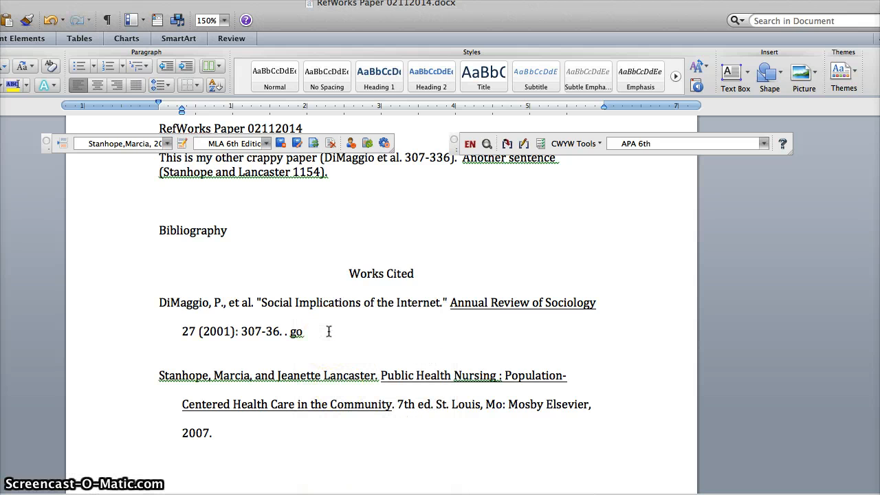
key(BackSpace)
key(BackSpace)
click(364, 323)
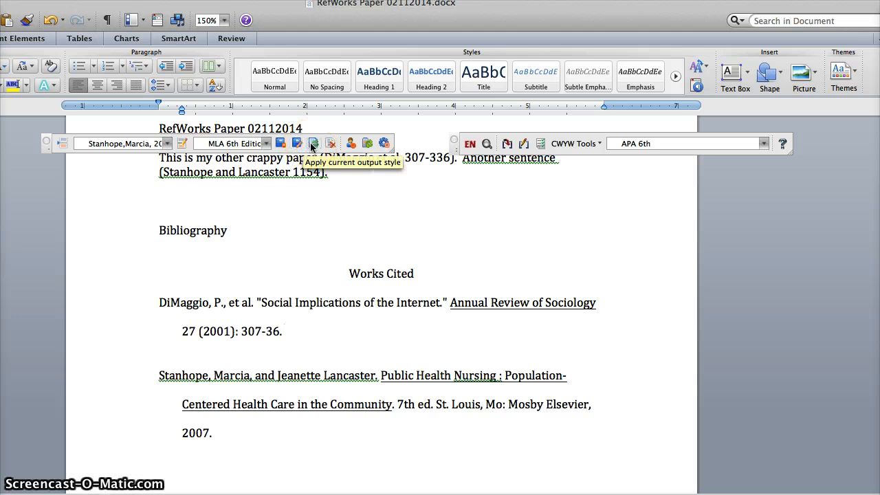
click(332, 146)
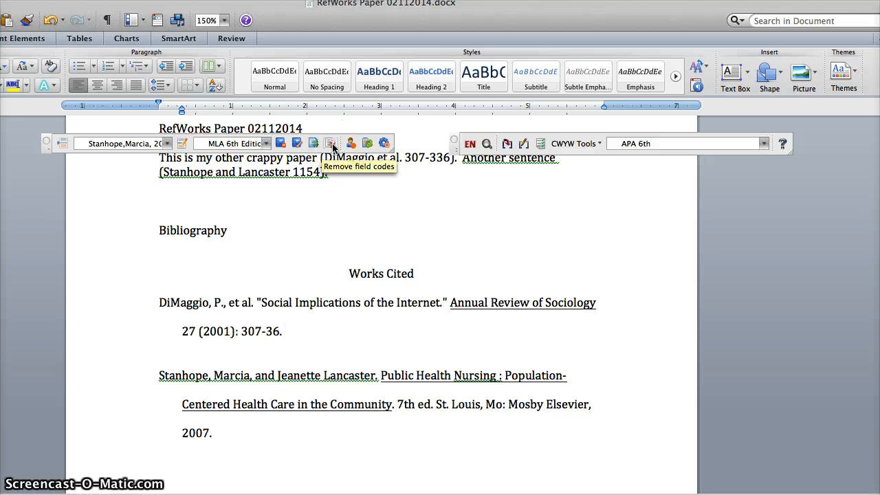
click(348, 146)
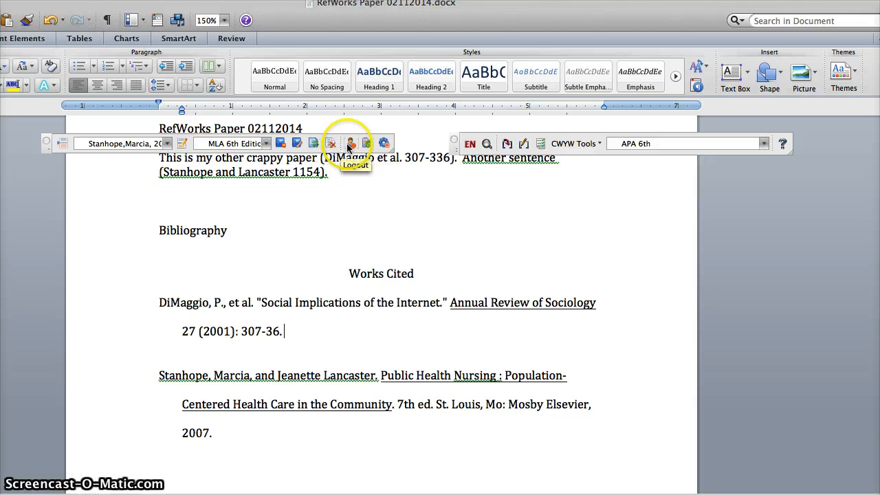
click(384, 144)
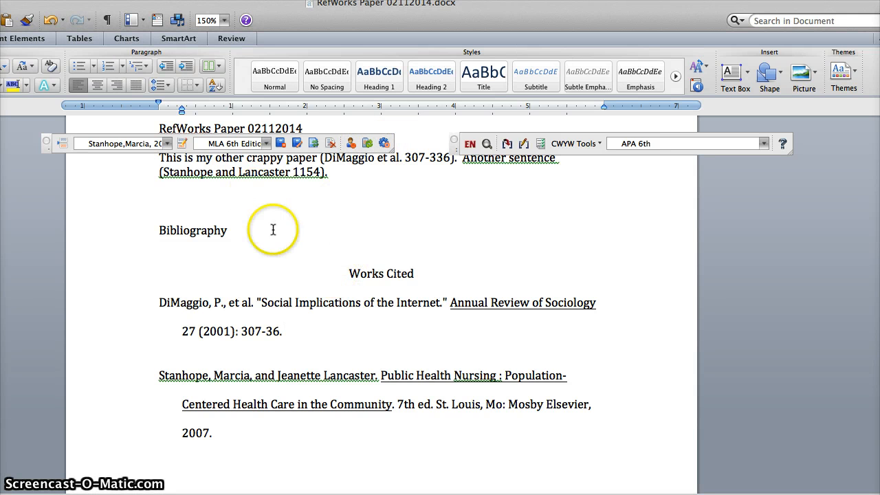
click(294, 147)
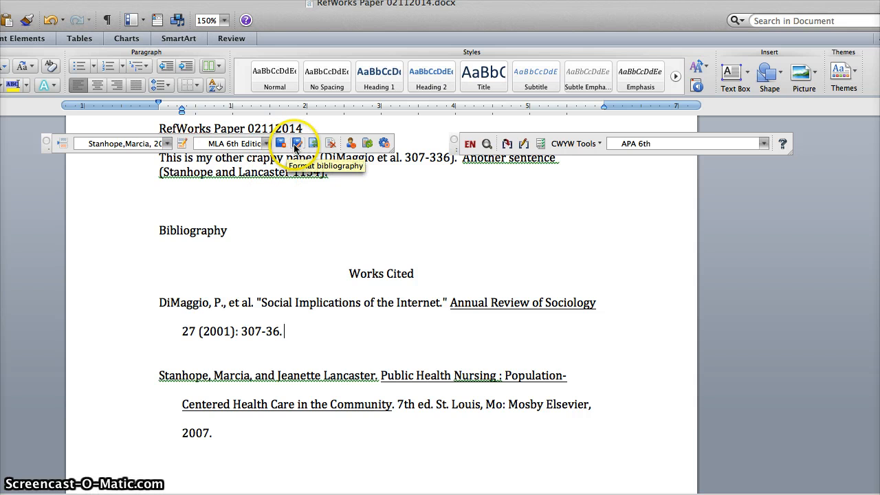
Change the RefWorks output style of the paper to "APA 6th - American Psychological Association, 6th Edition"
click(266, 143)
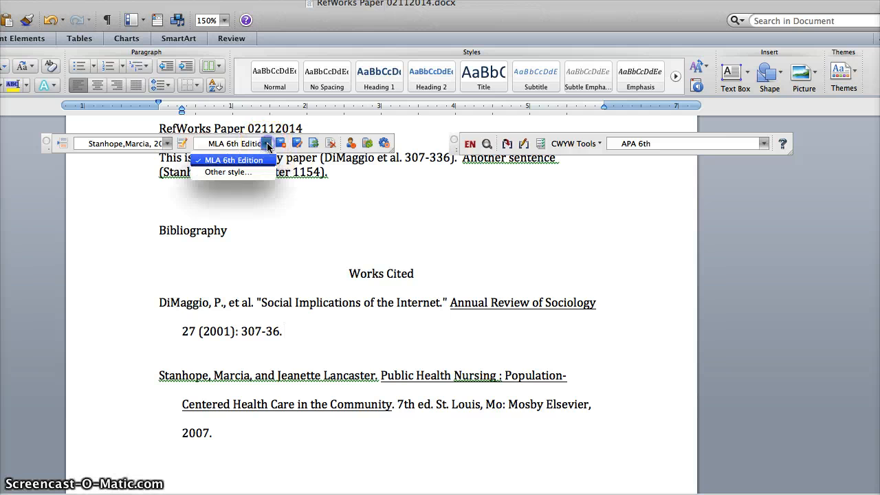
click(242, 171)
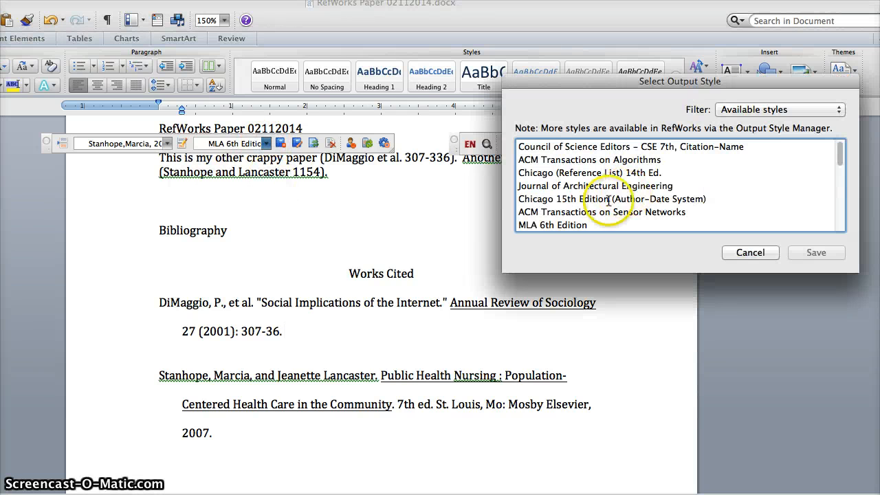
scroll(600, 204, down, 5)
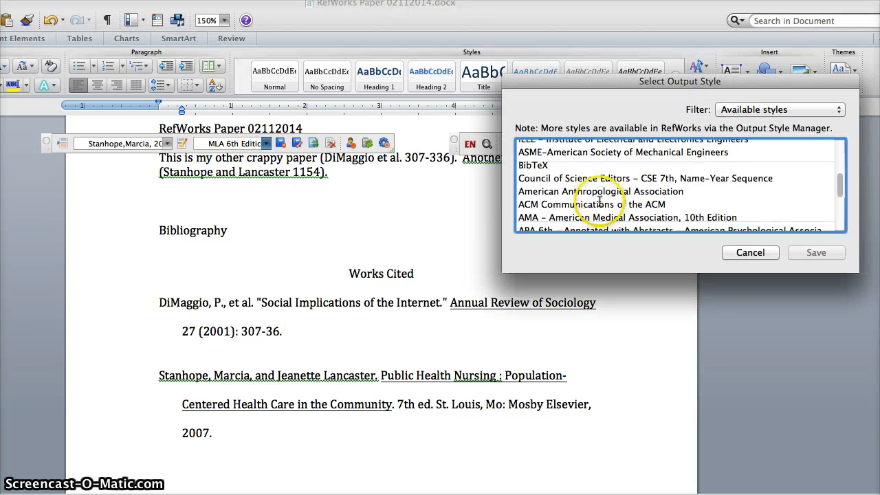
scroll(566, 219, down, 1)
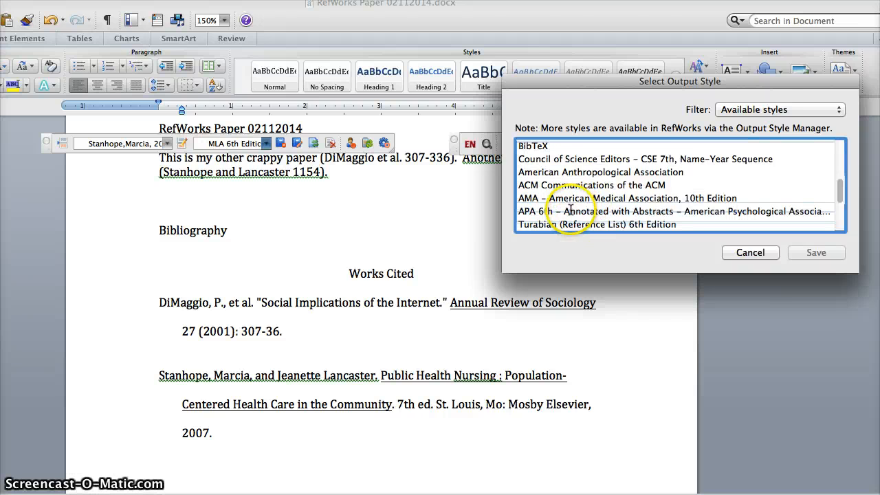
scroll(604, 192, down, 3)
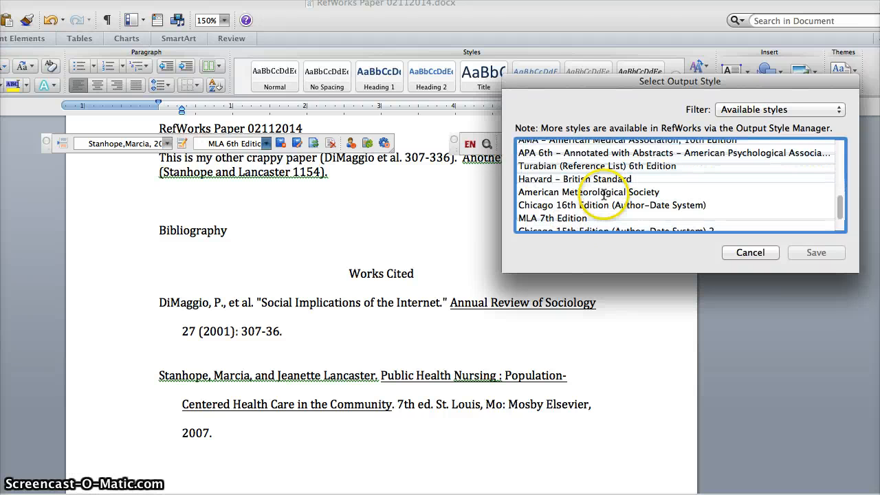
scroll(565, 203, down, 1)
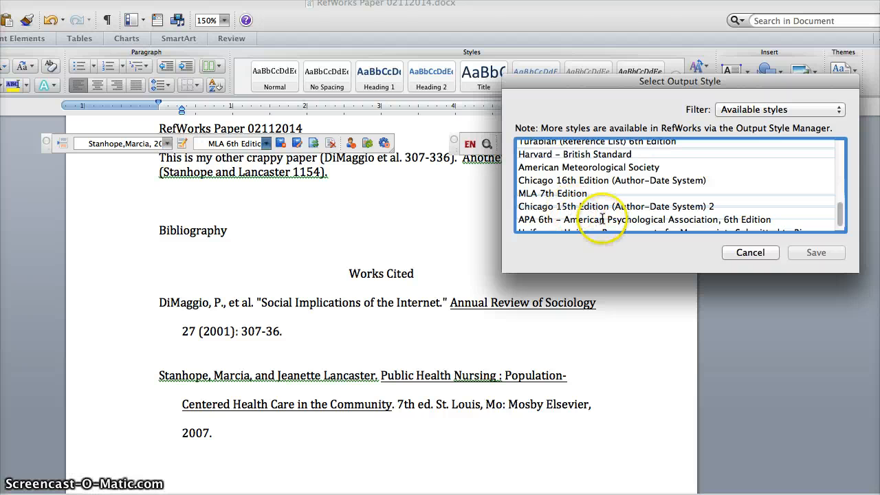
click(745, 220)
click(817, 252)
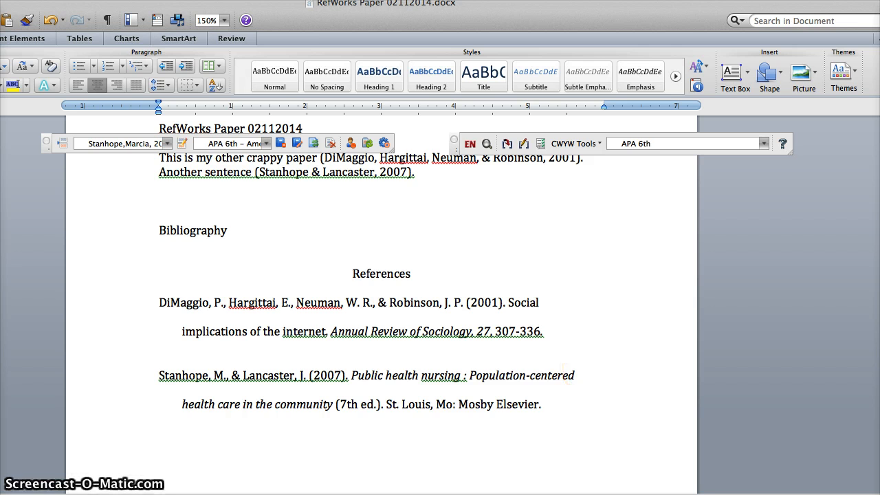
scroll(579, 320, up, 1)
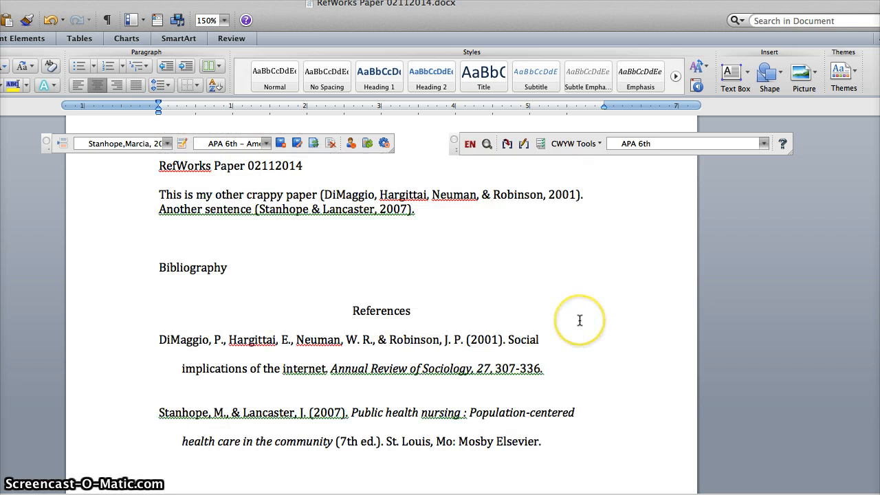
scroll(580, 320, up, 1)
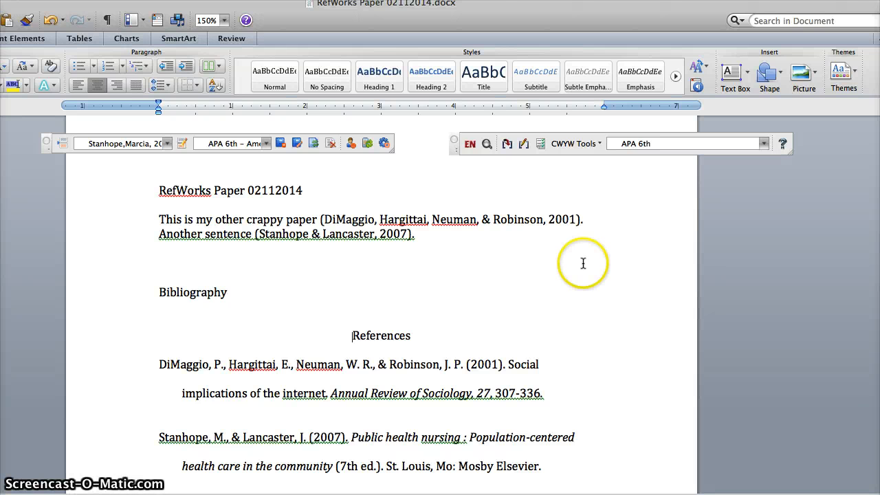
Add the presenter's contact e-mail address as a centred line in the empty space below the reference list
scroll(612, 286, down, 6)
click(512, 357)
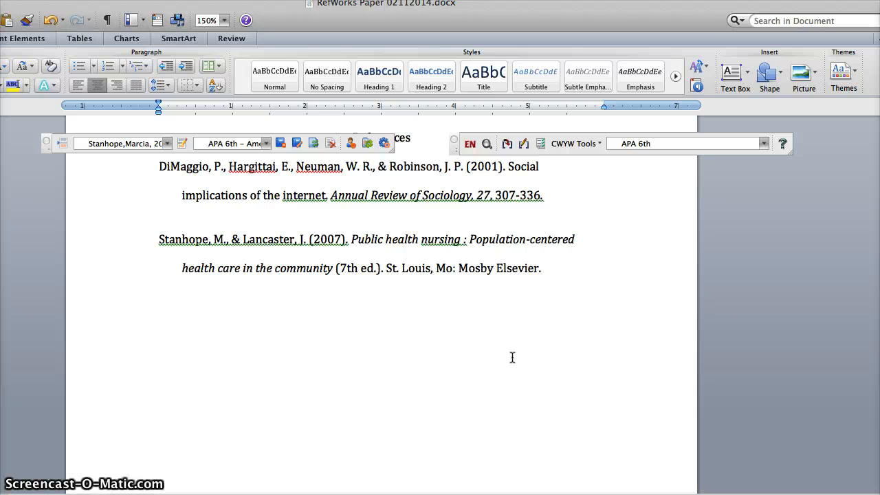
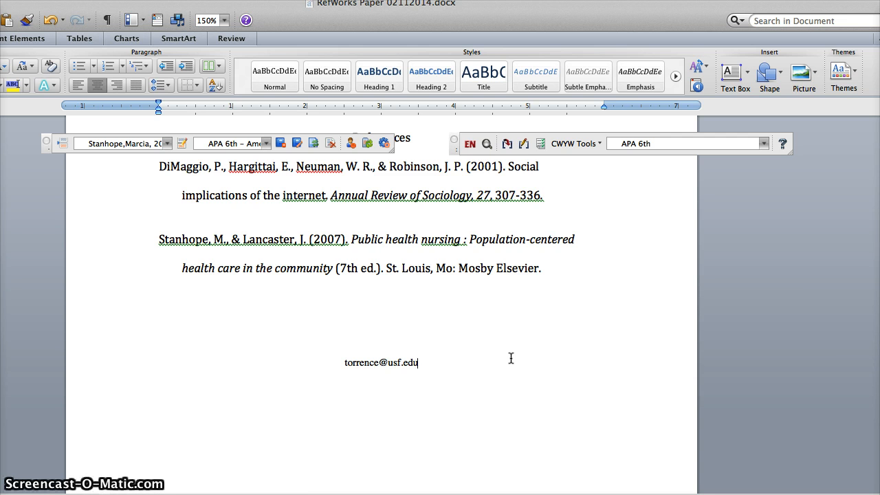
click(491, 373)
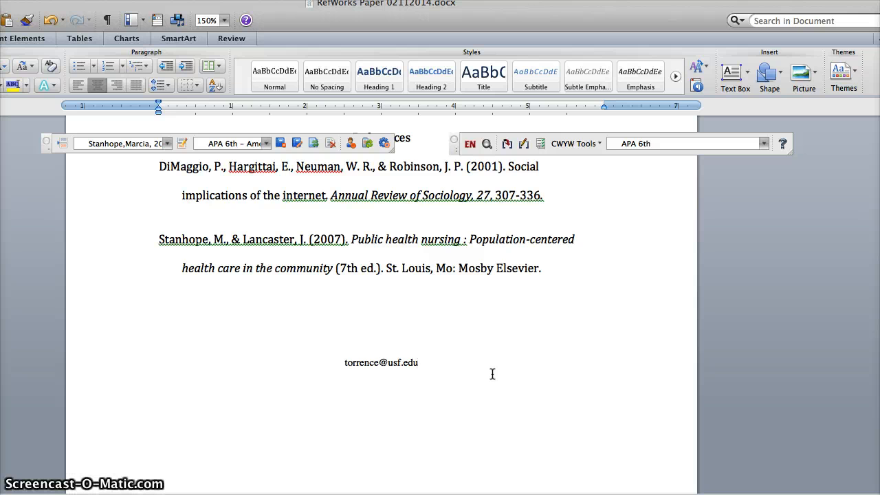